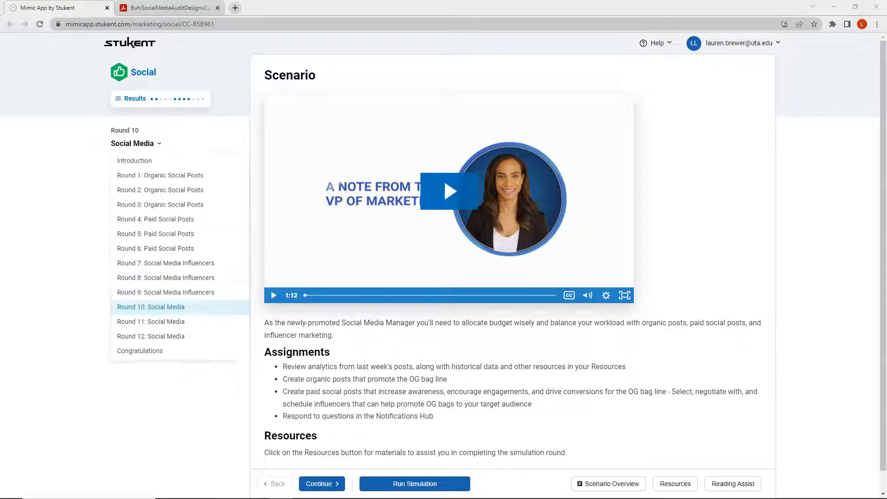
- Open the Round 2 organic social post results and show the post history table for all channels
{"action": "left_click", "coordinate": [44, 263]}
{"action": "left_click", "coordinate": [43, 183]}
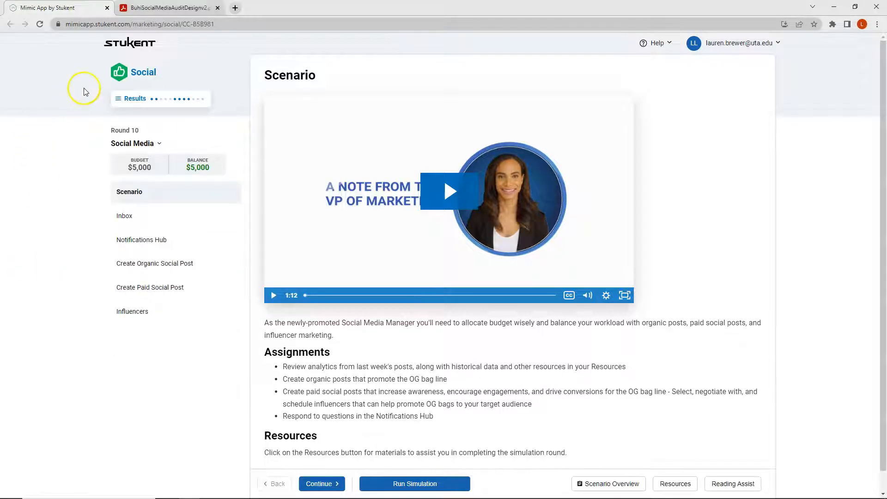
{"action": "left_click", "coordinate": [136, 98]}
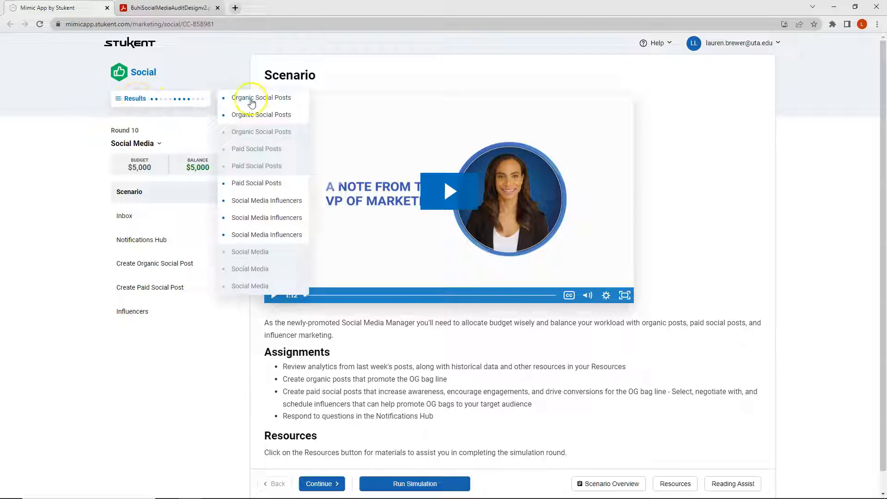
{"action": "left_click", "coordinate": [253, 116]}
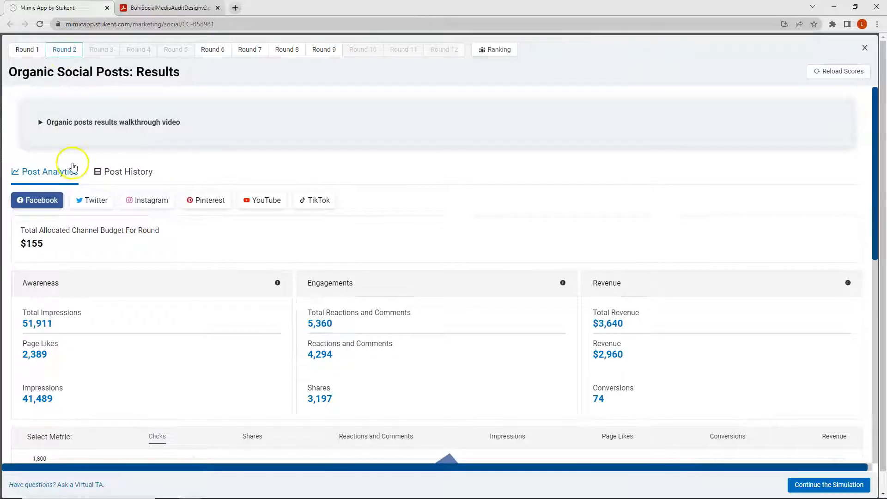
{"action": "left_click", "coordinate": [121, 175]}
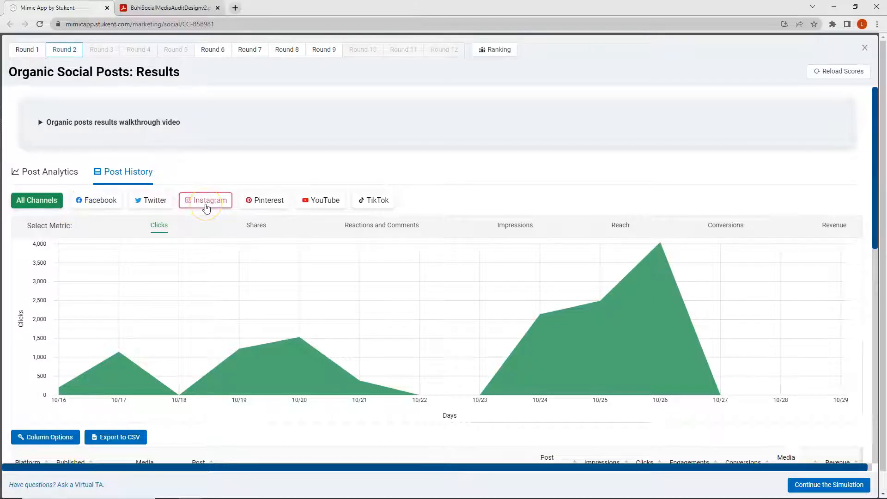
{"action": "scroll", "coordinate": [206, 207], "scroll_direction": "down", "scroll_amount": 4}
{"action": "scroll", "coordinate": [207, 207], "scroll_direction": "down", "scroll_amount": 3}
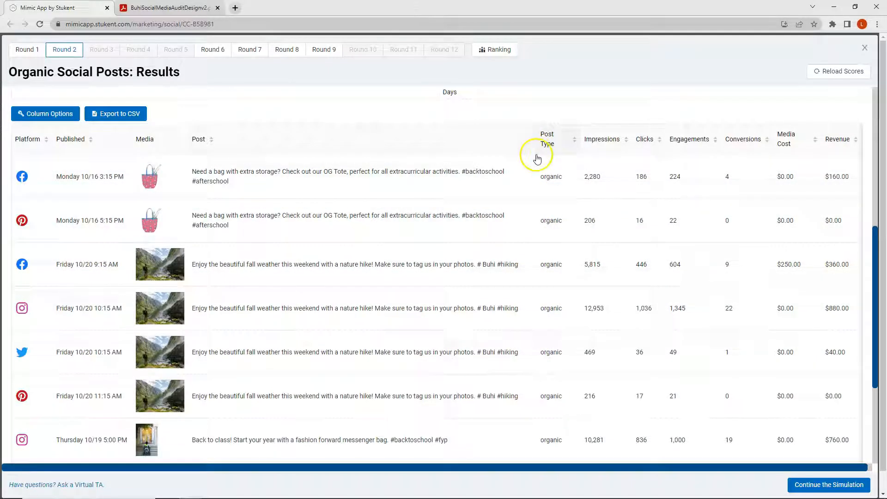
- Sort the Round 2 post history by impressions, highest first, and review which platforms the leading posts used
{"action": "left_click", "coordinate": [610, 144]}
{"action": "left_click", "coordinate": [610, 145]}
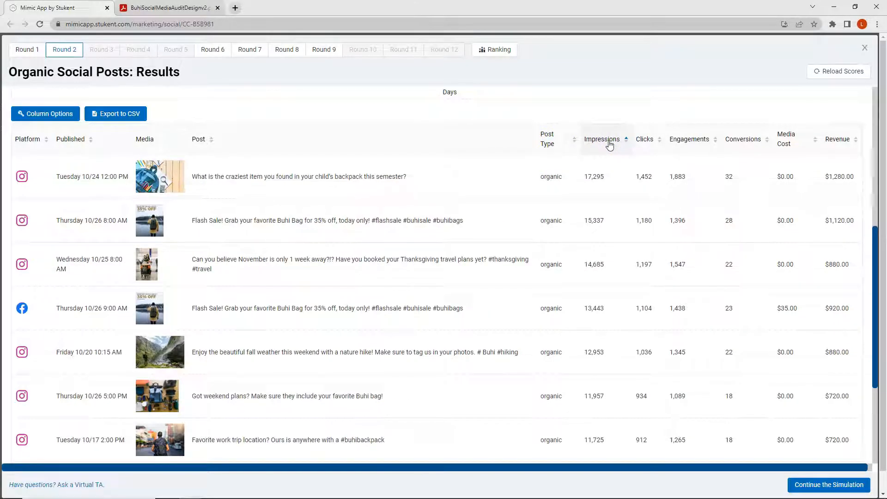
{"action": "left_click", "coordinate": [561, 151]}
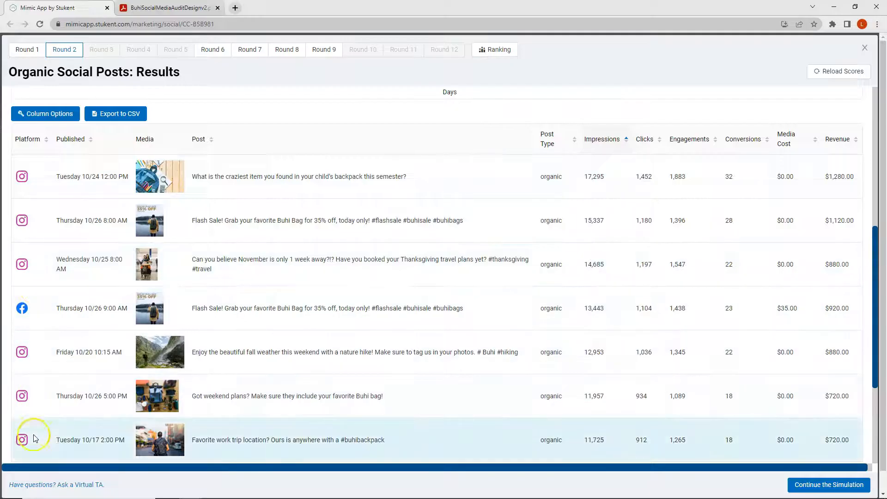
{"action": "scroll", "coordinate": [21, 176], "scroll_direction": "down", "scroll_amount": 2}
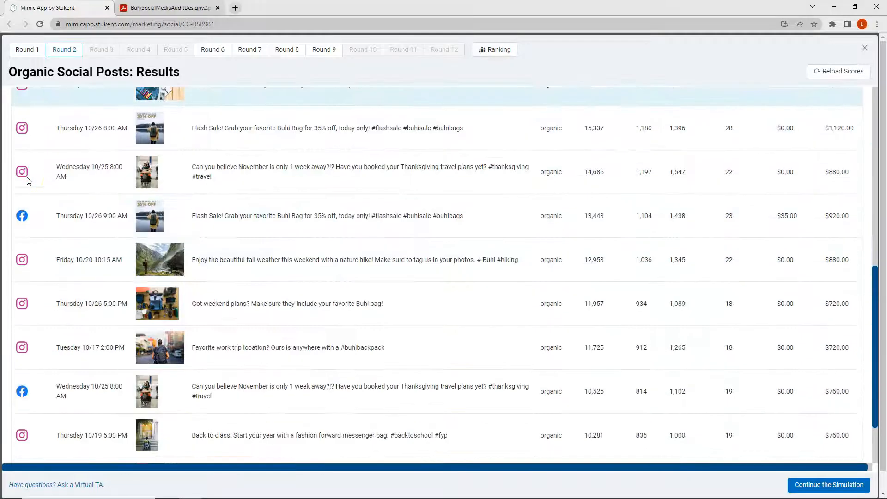
{"action": "scroll", "coordinate": [24, 176], "scroll_direction": "down", "scroll_amount": 2}
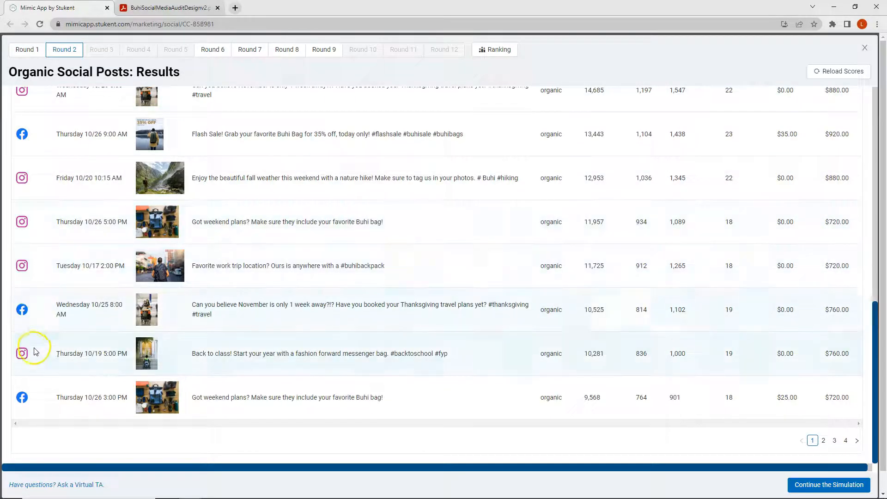
{"action": "scroll", "coordinate": [33, 351], "scroll_direction": "up", "scroll_amount": 4}
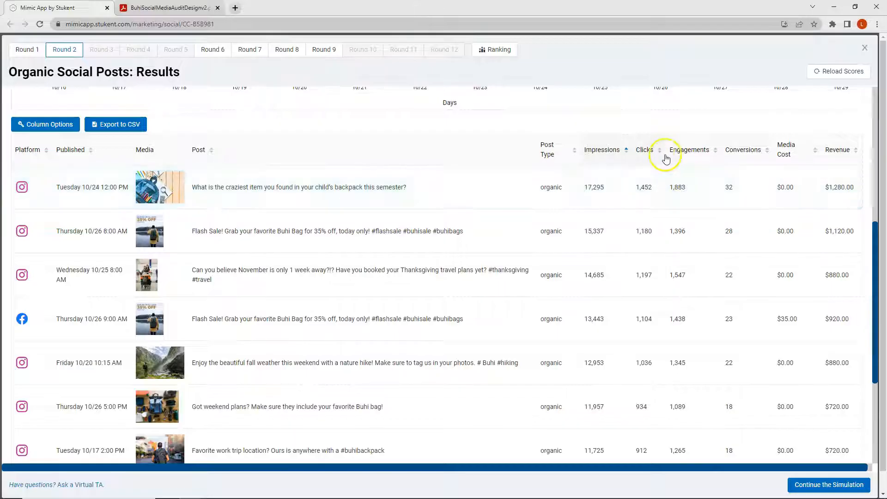
- Rank the Round 2 post history by engagements and by clicks, each with the highest values first
{"action": "left_click", "coordinate": [695, 150]}
{"action": "left_click", "coordinate": [696, 152]}
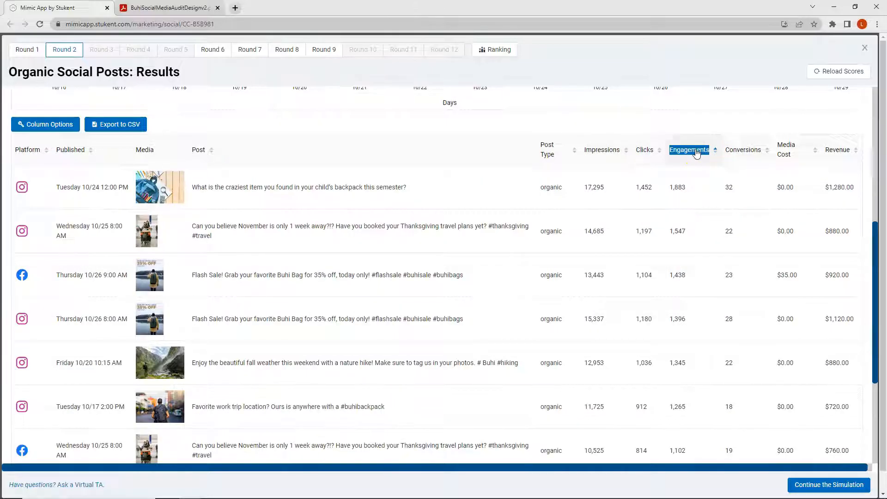
{"action": "left_click", "coordinate": [659, 150]}
{"action": "left_click", "coordinate": [659, 151]}
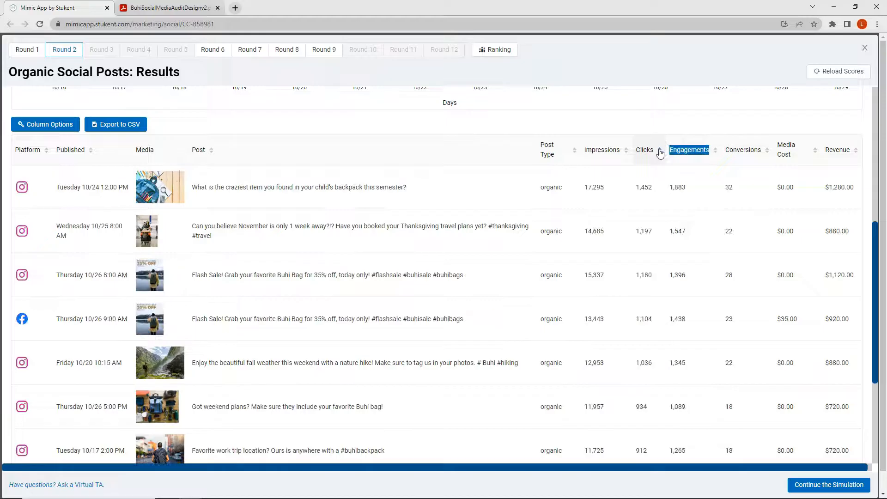
- Sort the Round 2 post history by conversions, highest first, and check the publishing times of the leading posts
{"action": "left_click", "coordinate": [744, 151]}
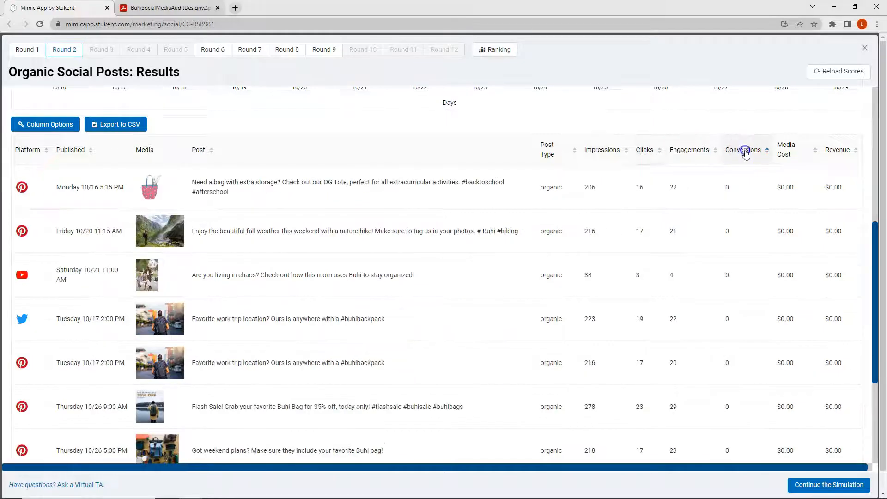
{"action": "left_click", "coordinate": [745, 153]}
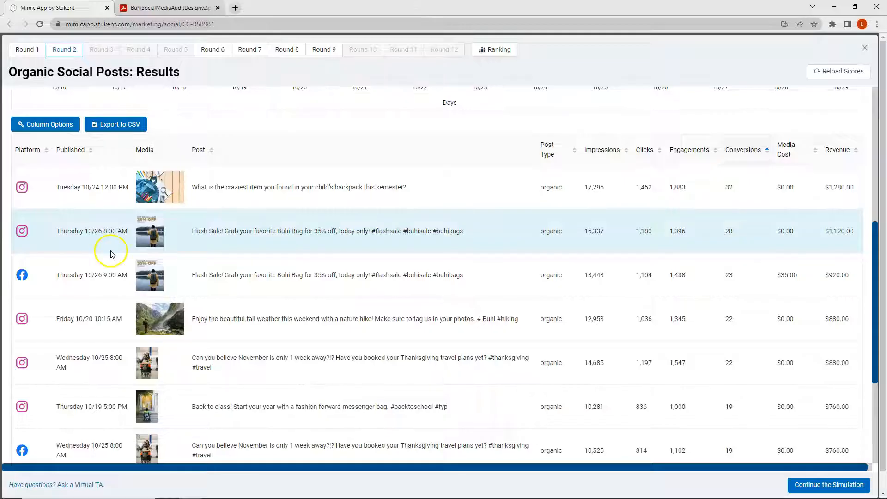
{"action": "left_click", "coordinate": [109, 254]}
{"action": "left_click", "coordinate": [106, 246]}
{"action": "left_click", "coordinate": [124, 246]}
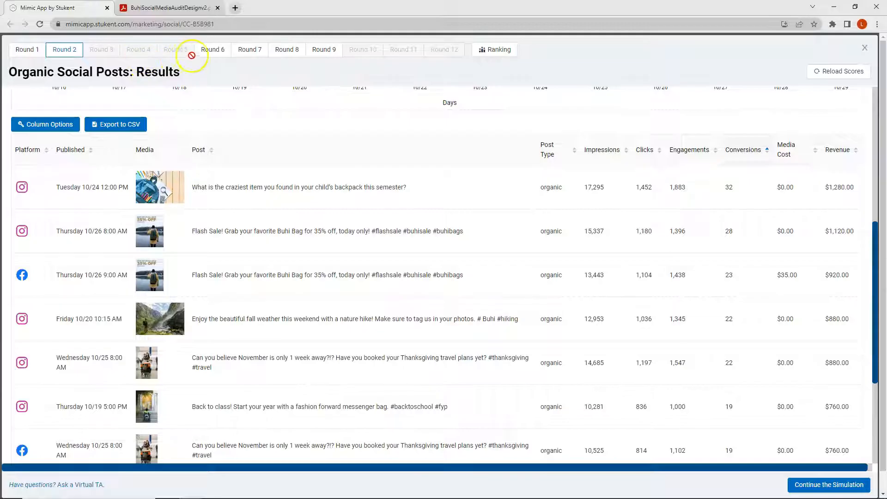
- Show the post history of the Round 6 paid social results and sort it by impressions, highest first
{"action": "left_click", "coordinate": [212, 52]}
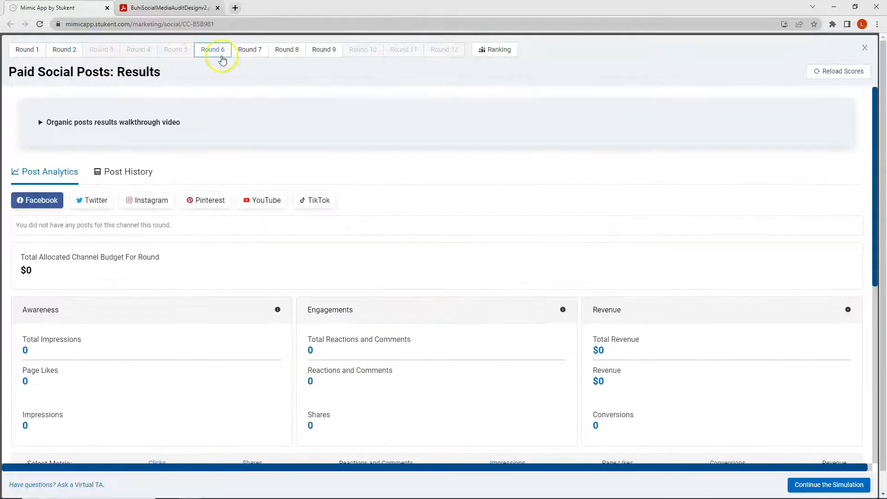
{"action": "left_click", "coordinate": [135, 173]}
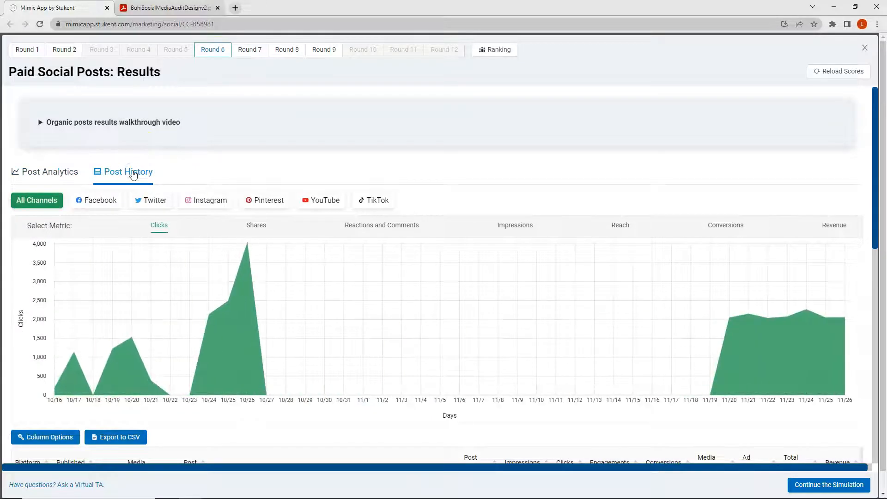
{"action": "scroll", "coordinate": [134, 174], "scroll_direction": "down", "scroll_amount": 7}
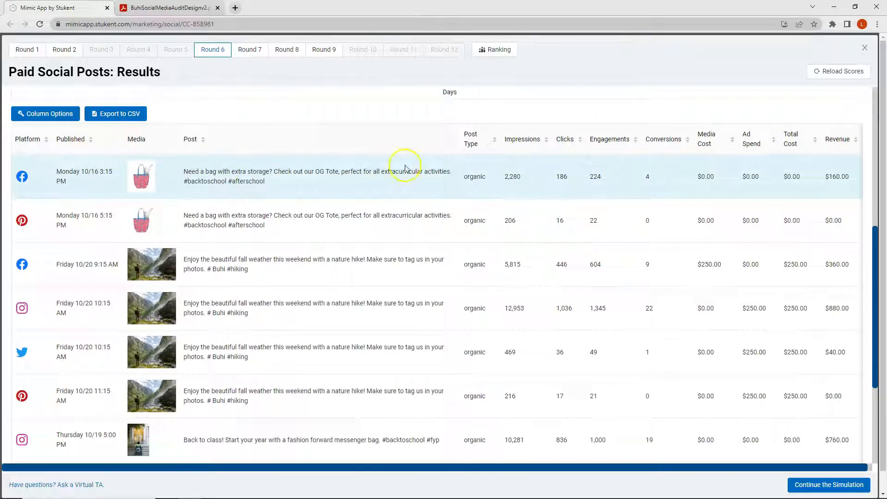
{"action": "left_click", "coordinate": [525, 146]}
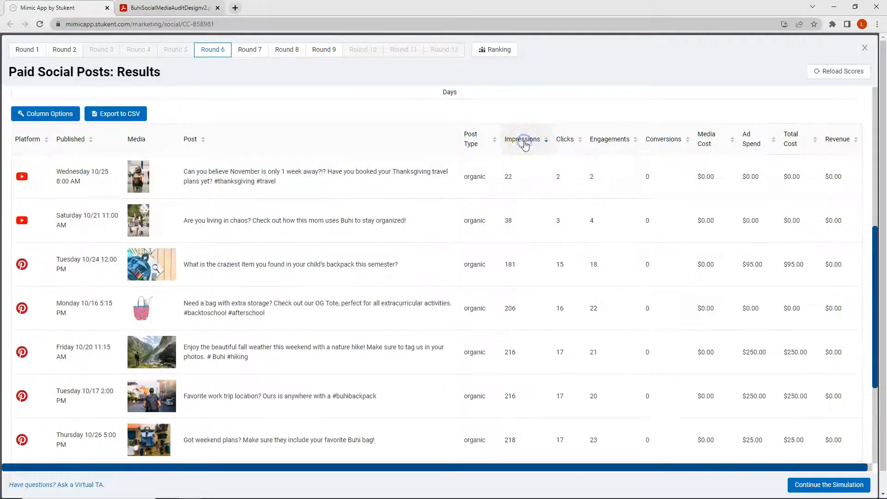
{"action": "left_click", "coordinate": [525, 146]}
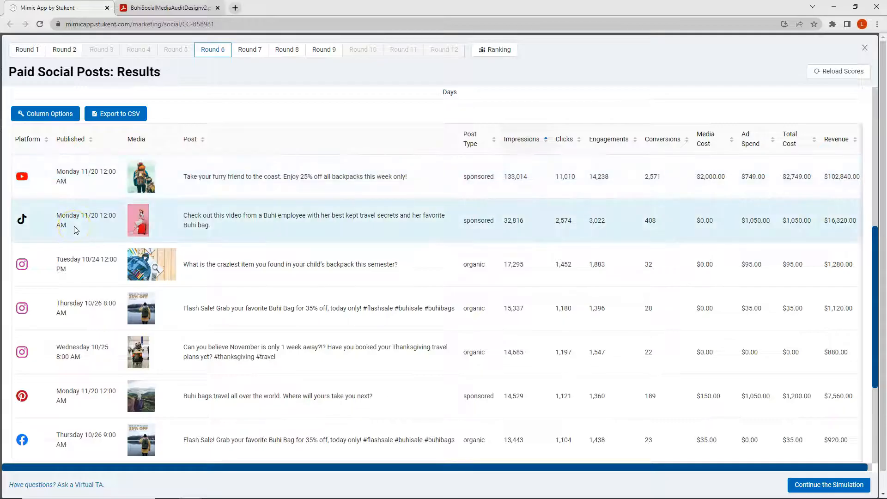
- Compare the Round 6 posts by ranking them on engagements, clicks and conversions, each highest first
{"action": "left_click", "coordinate": [617, 141]}
{"action": "left_click", "coordinate": [616, 142]}
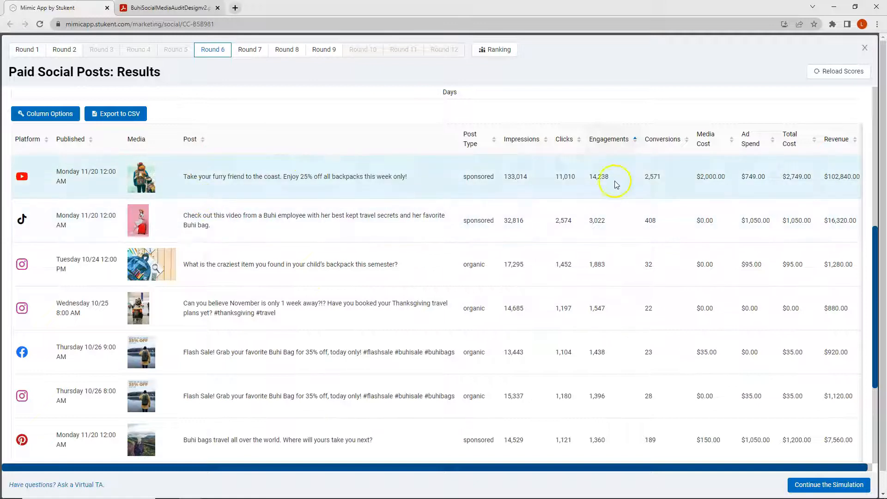
{"action": "left_click", "coordinate": [565, 140]}
{"action": "left_click", "coordinate": [565, 140]}
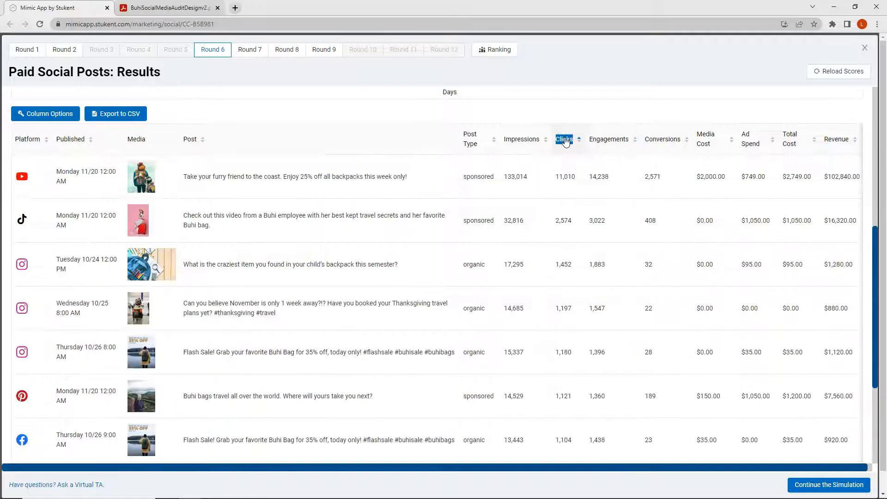
{"action": "left_click", "coordinate": [659, 141]}
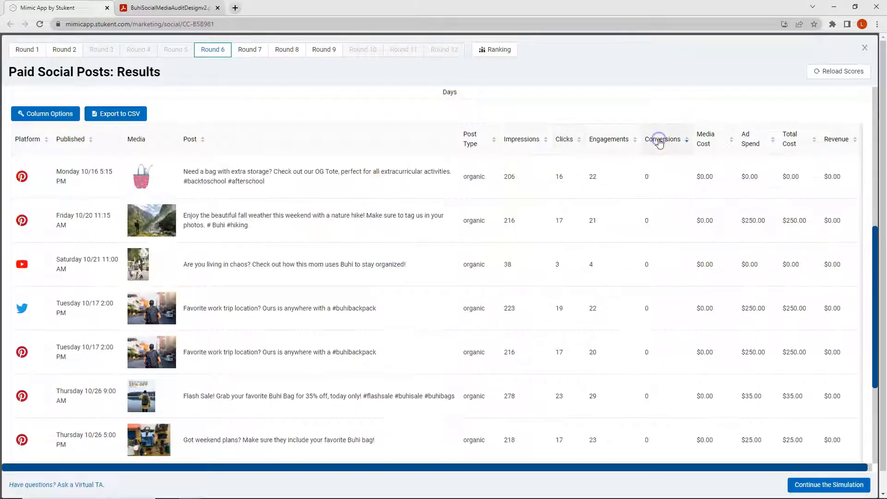
{"action": "left_click", "coordinate": [659, 141]}
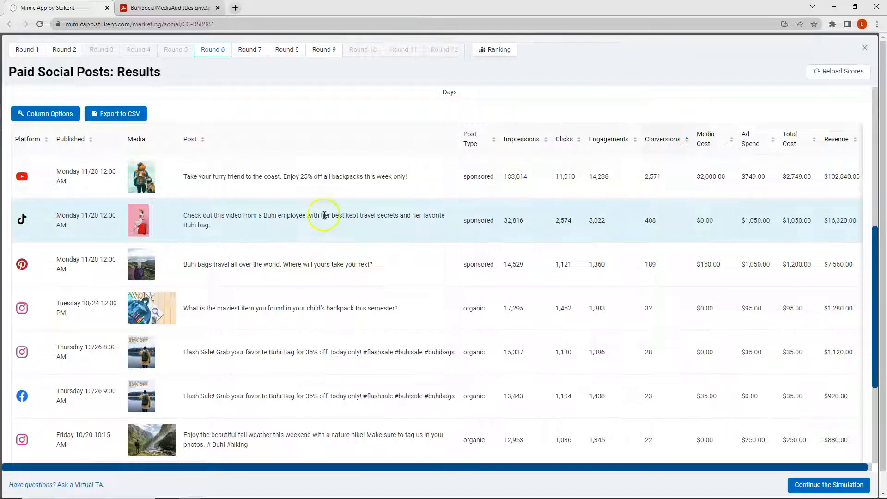
- Show the influencer history of the Round 9 results and sort it by impressions, highest first
{"action": "left_click", "coordinate": [324, 53]}
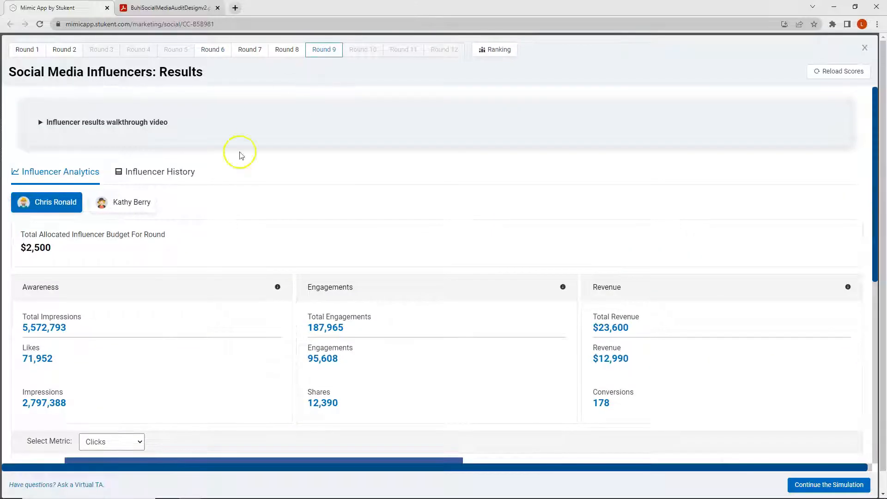
{"action": "left_click", "coordinate": [144, 170]}
{"action": "scroll", "coordinate": [153, 165], "scroll_direction": "down", "scroll_amount": 6}
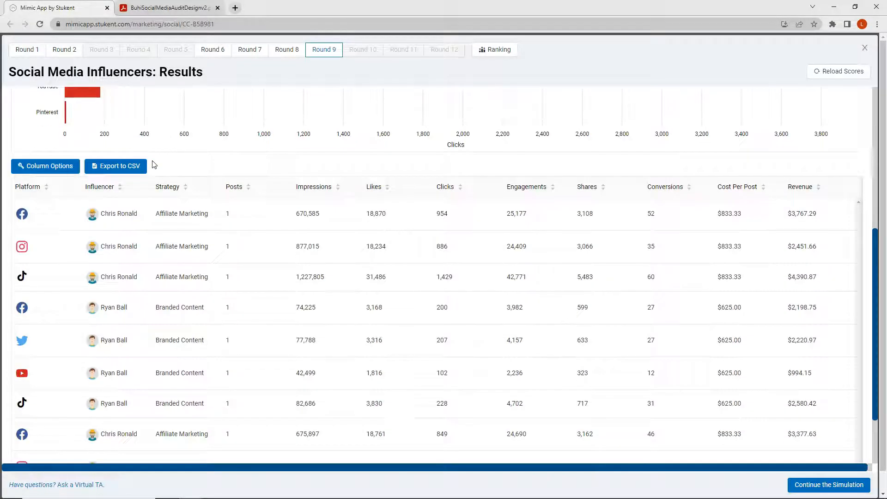
{"action": "left_click", "coordinate": [301, 189]}
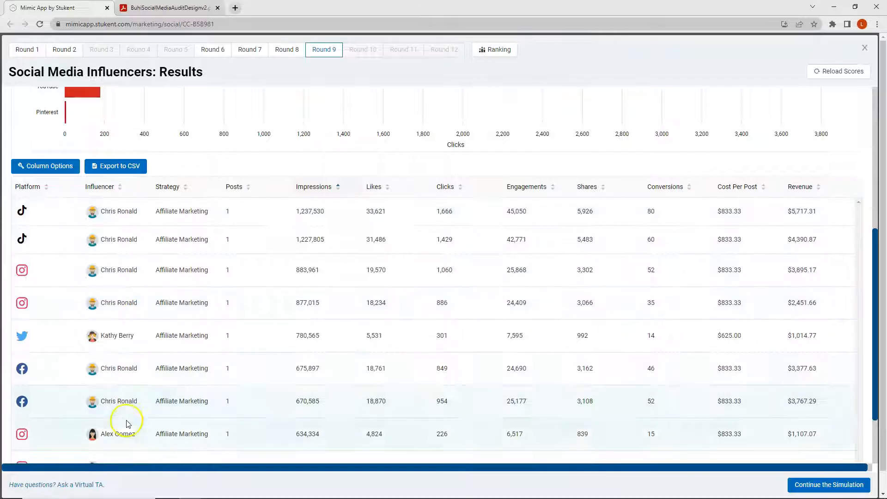
- Rank the Round 9 influencer history by likes and by clicks, each with the highest values first
{"action": "left_click", "coordinate": [375, 187]}
{"action": "left_click", "coordinate": [376, 188]}
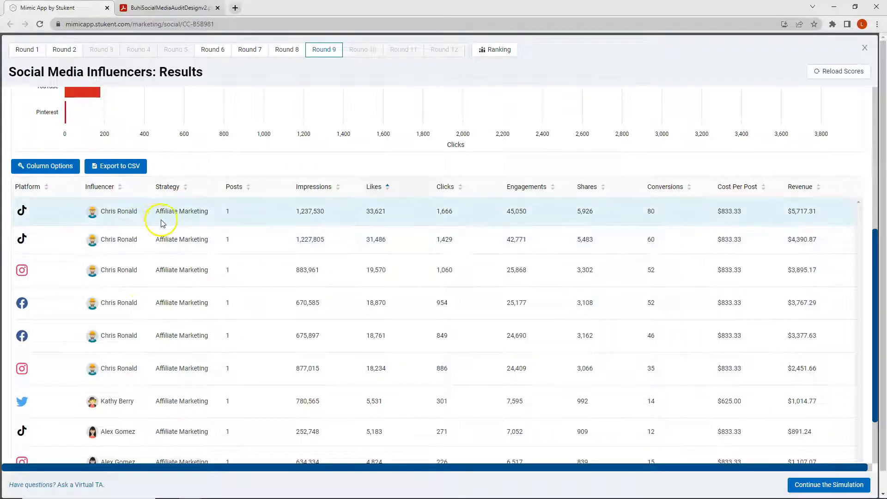
{"action": "left_click", "coordinate": [445, 187]}
{"action": "left_click", "coordinate": [445, 188]}
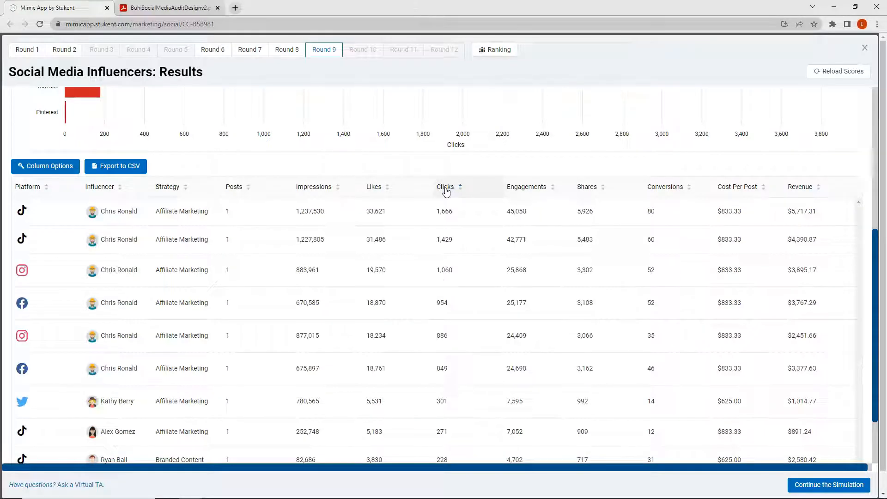
- Sort the Round 9 influencer history by conversions, highest first, and close the results
{"action": "left_click", "coordinate": [653, 188]}
{"action": "left_click", "coordinate": [653, 188]}
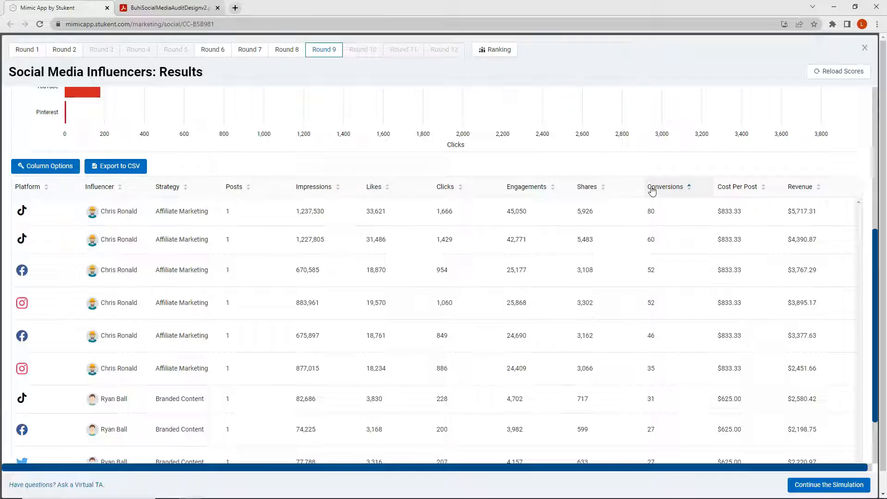
{"action": "scroll", "coordinate": [652, 190], "scroll_direction": "up", "scroll_amount": 6}
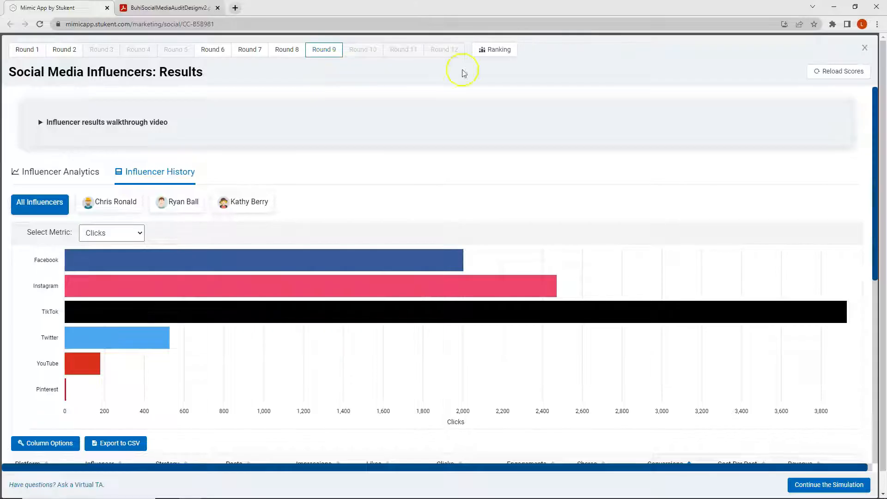
{"action": "left_click", "coordinate": [864, 47]}
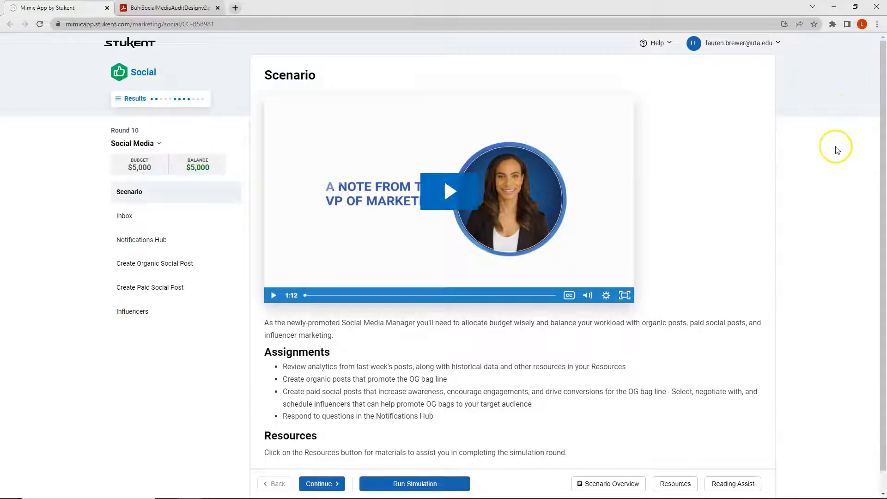
- Look through the Market, Analytics and Budget sections of the Scenario Overview, and close it
{"action": "left_click", "coordinate": [612, 483]}
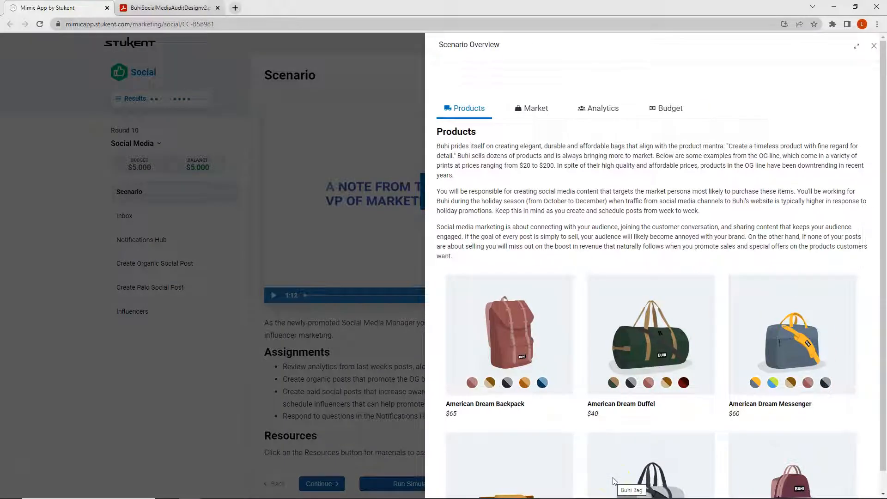
{"action": "left_click", "coordinate": [529, 109]}
{"action": "left_click", "coordinate": [605, 109]}
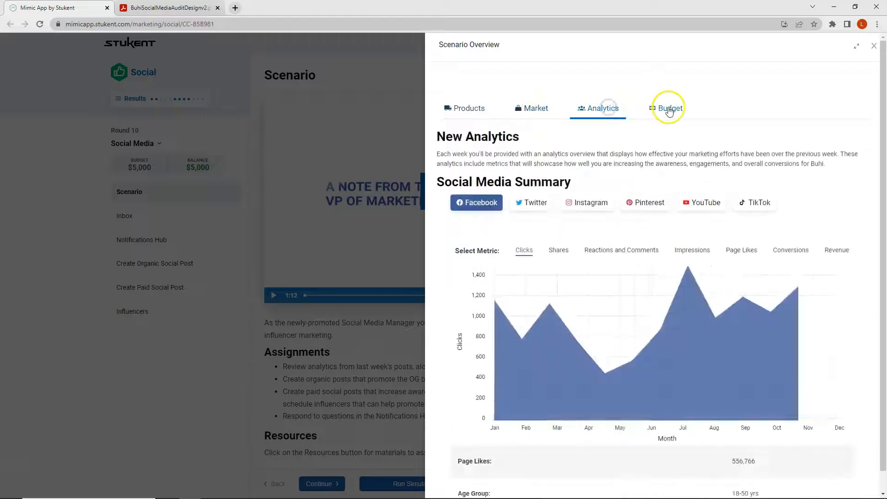
{"action": "left_click", "coordinate": [668, 109]}
{"action": "left_click", "coordinate": [395, 111]}
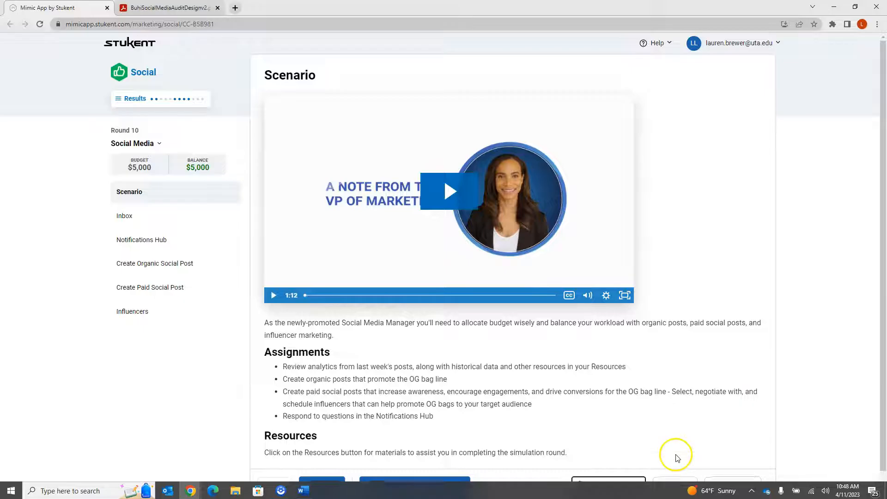
- Look over the Round 10 resources, including the Buhi Social Media Audit and Influencer Guide, and close the list
{"action": "left_click", "coordinate": [677, 481]}
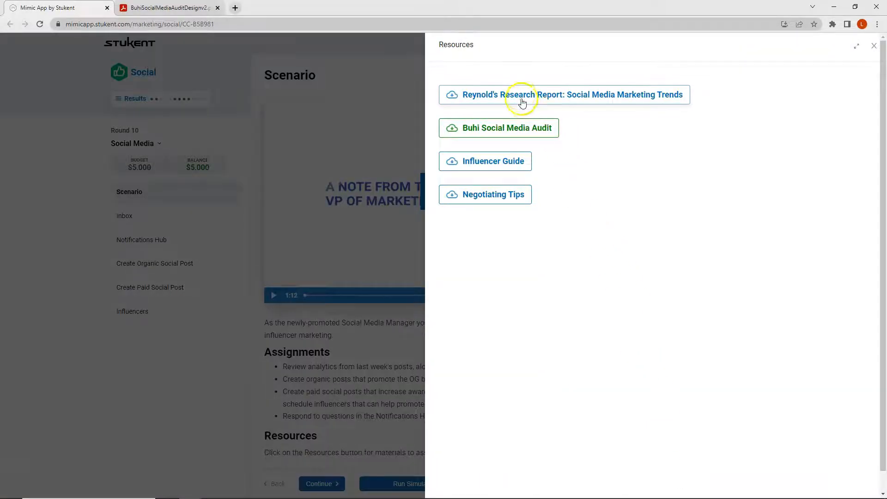
{"action": "left_click", "coordinate": [520, 130]}
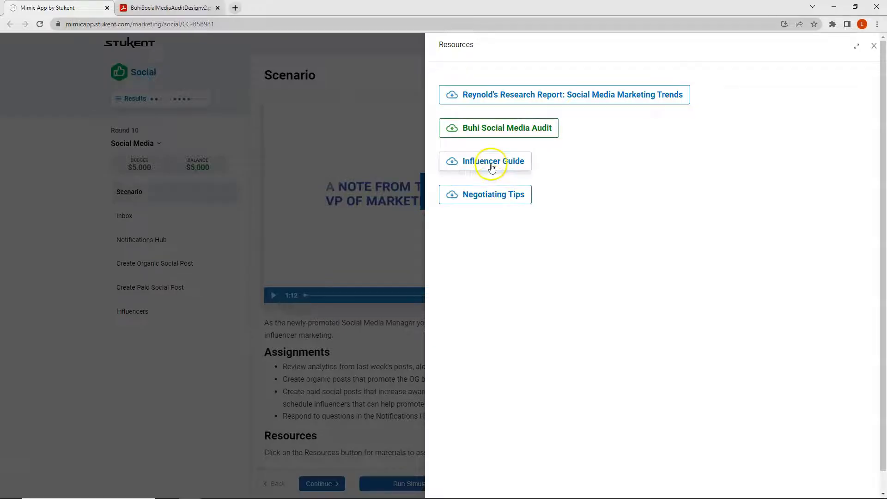
{"action": "left_click", "coordinate": [307, 143]}
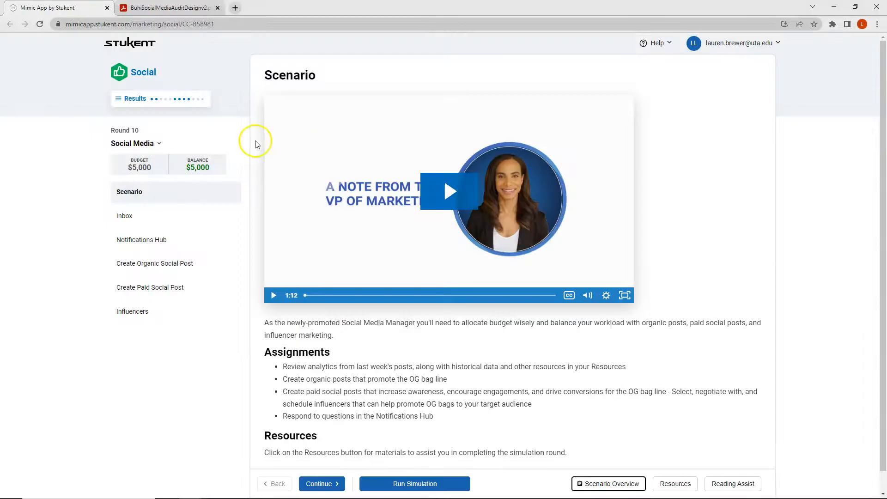
- Create an organic Instagram post reading "Needing last minute gift ideas? Don't forget to check out our bag sale! 25% off all bags through Christmas eve. #lastminutegift #christmascountdown"
{"action": "left_click", "coordinate": [153, 268]}
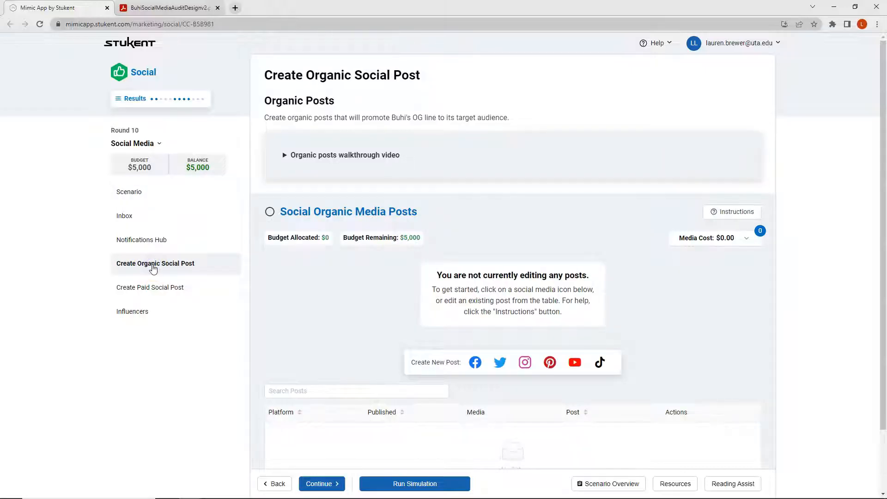
{"action": "left_click", "coordinate": [178, 267]}
{"action": "left_click", "coordinate": [525, 363]}
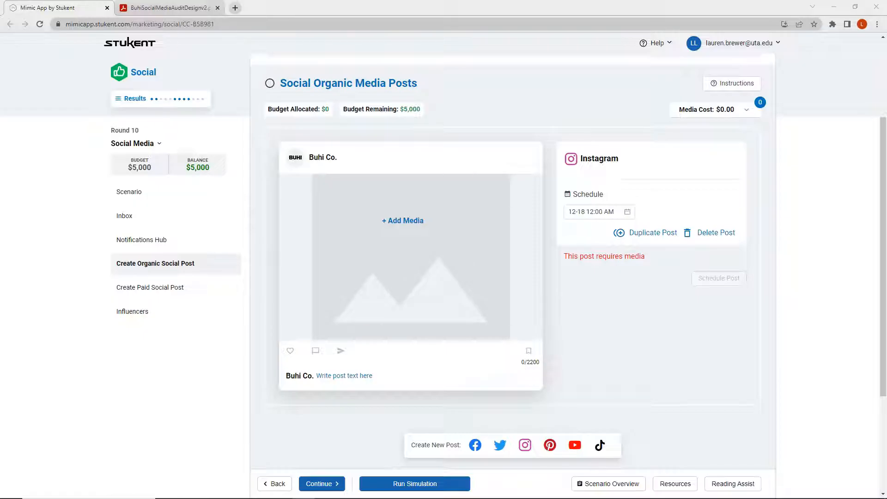
{"action": "left_click", "coordinate": [373, 375]}
{"action": "type", "text": "Needing last minute gift ideas? Don’t forget to check out our bag sale! 25% off all bags through Christmas eve. #lastminutegift #christmascountdown"}
{"action": "left_click", "coordinate": [448, 392]}
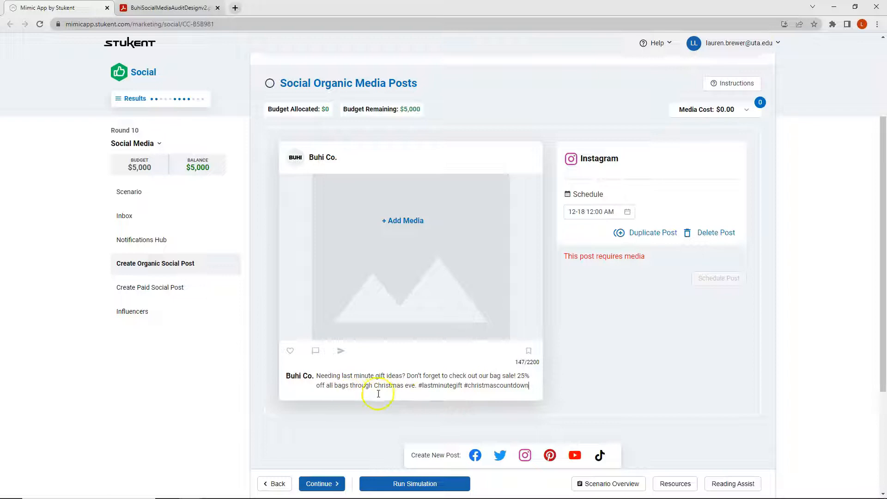
- Search the media library for "bag sal" and add the Bag Sale ad to the Instagram post
{"action": "left_click", "coordinate": [401, 222]}
{"action": "left_click", "coordinate": [703, 85]}
{"action": "type", "text": "bag sal"}
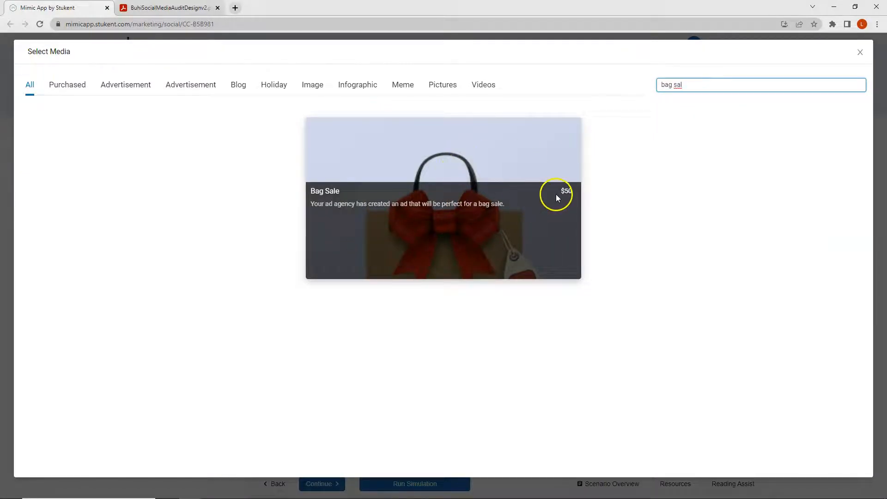
{"action": "left_click", "coordinate": [481, 184]}
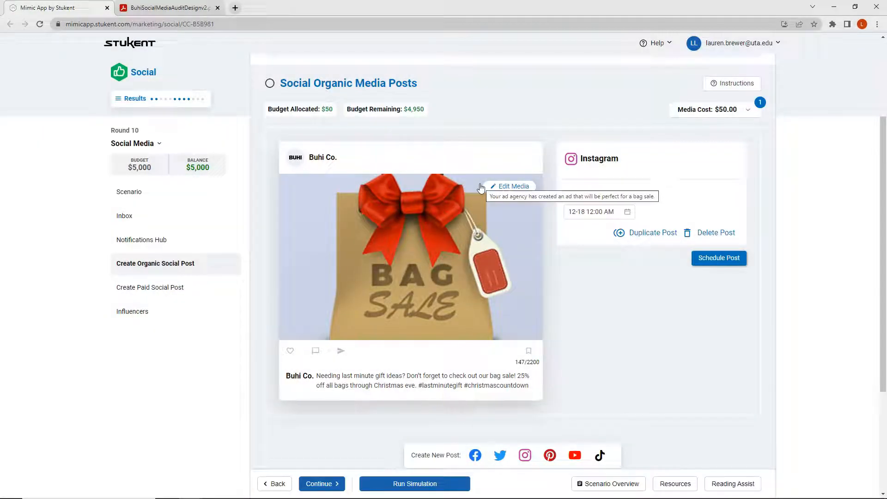
- Check Buhi's Instagram audience data and engagement times by day and hour in the social media audit PDF
{"action": "left_click", "coordinate": [185, 8]}
{"action": "scroll", "coordinate": [434, 191], "scroll_direction": "down", "scroll_amount": 8}
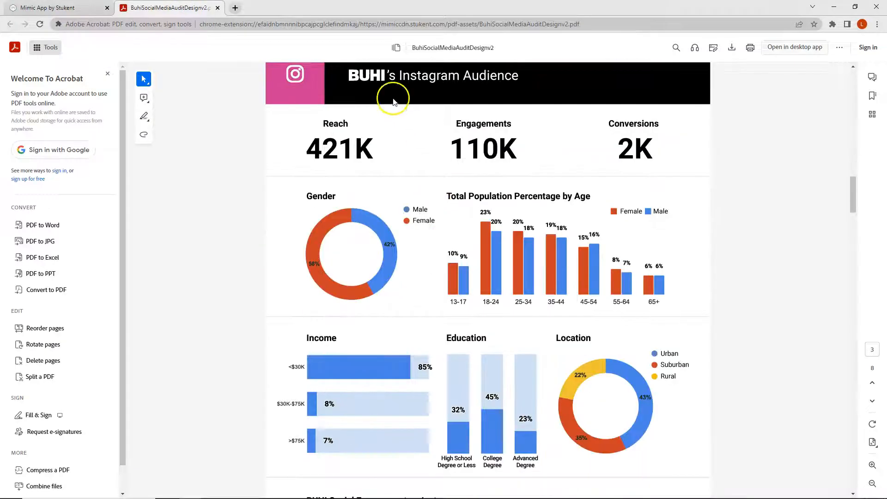
{"action": "scroll", "coordinate": [455, 204], "scroll_direction": "down", "scroll_amount": 4}
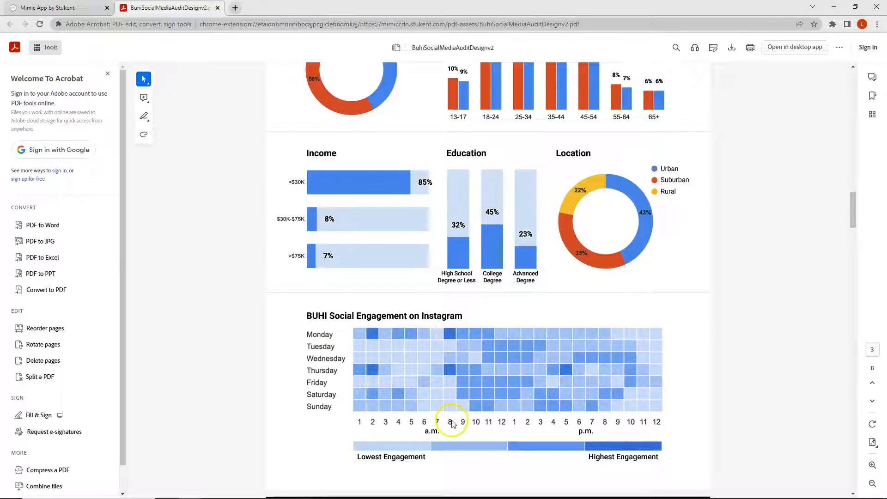
- Return to the simulation and schedule the Instagram post for December 18 at 8:00 AM
{"action": "left_click", "coordinate": [55, 8]}
{"action": "left_click", "coordinate": [594, 211]}
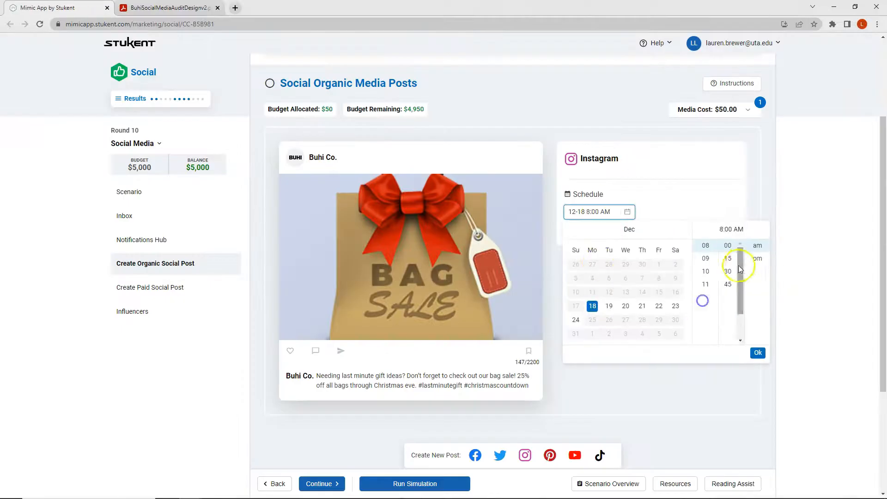
{"action": "left_click", "coordinate": [757, 352]}
{"action": "left_click", "coordinate": [710, 258]}
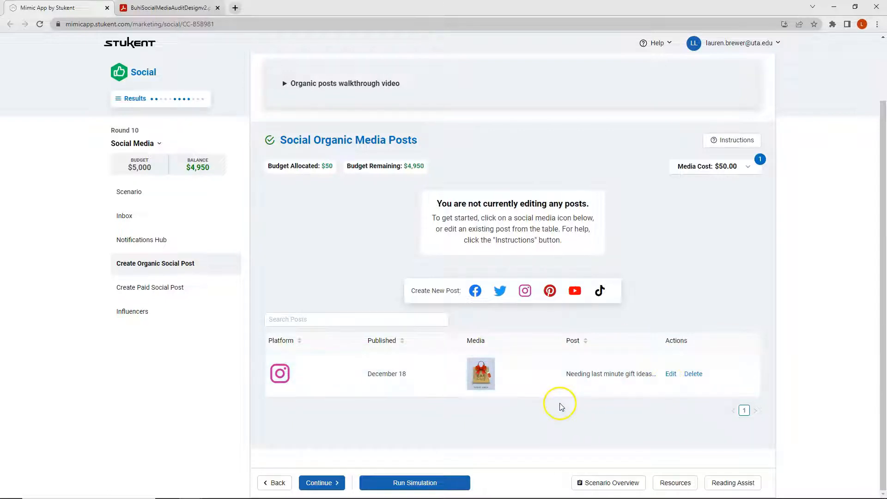
- Create an organic Facebook post reading "How are your Christmas preparations coming along? Let us know in the comments your favorite Christmas tradition. #holidayseason #christmastraditions"
{"action": "left_click", "coordinate": [475, 291]}
{"action": "left_click", "coordinate": [468, 283]}
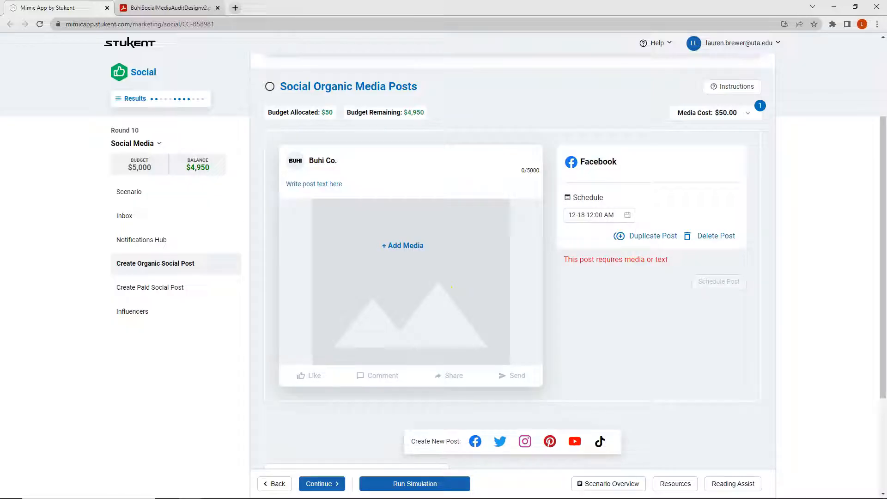
{"action": "left_click", "coordinate": [337, 186]}
{"action": "type", "text": "How are your Christmas preparations coming along? Let us know in the comments your favorite Christmas tradition. #holidayseason #christmastraditions"}
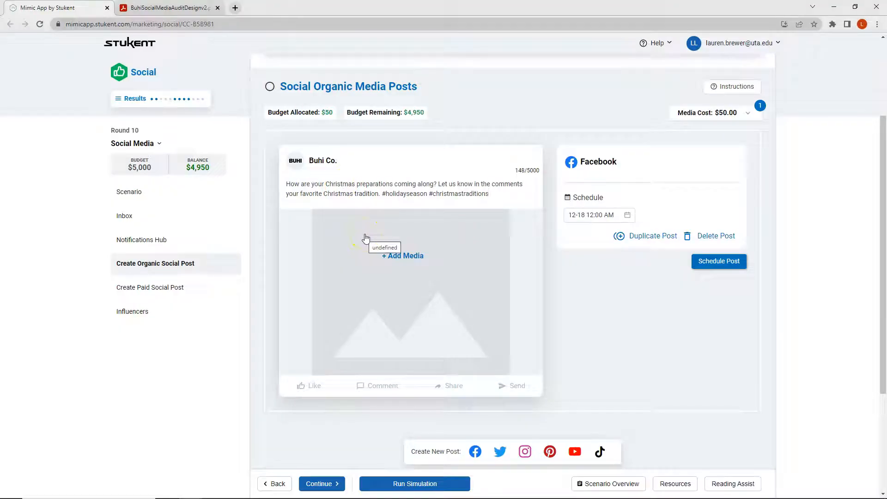
- Search the media library for "christmas" and add the picture of a boat carrying a Christmas tree to the Facebook post
{"action": "left_click", "coordinate": [359, 260]}
{"action": "left_click", "coordinate": [808, 85]}
{"action": "type", "text": "christmas"}
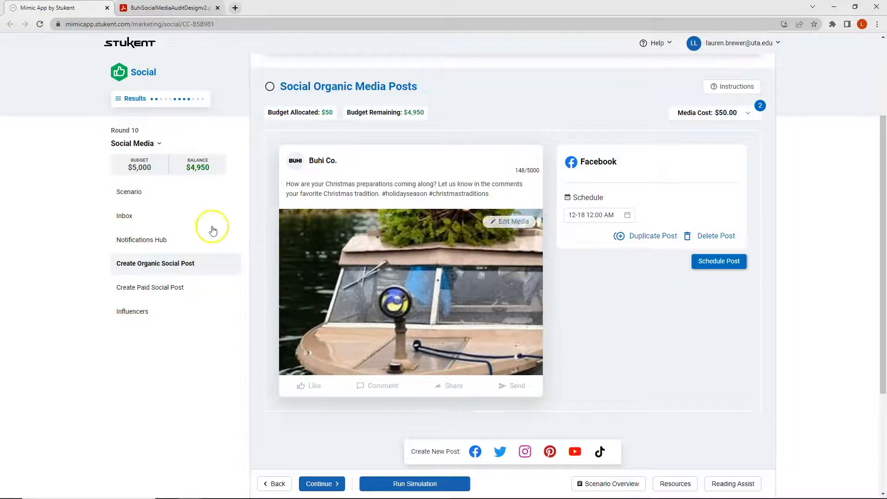
- Check Buhi's Facebook audience data and engagement times by day and hour in the social media audit PDF
{"action": "left_click", "coordinate": [135, 4]}
{"action": "scroll", "coordinate": [495, 222], "scroll_direction": "up", "scroll_amount": 15}
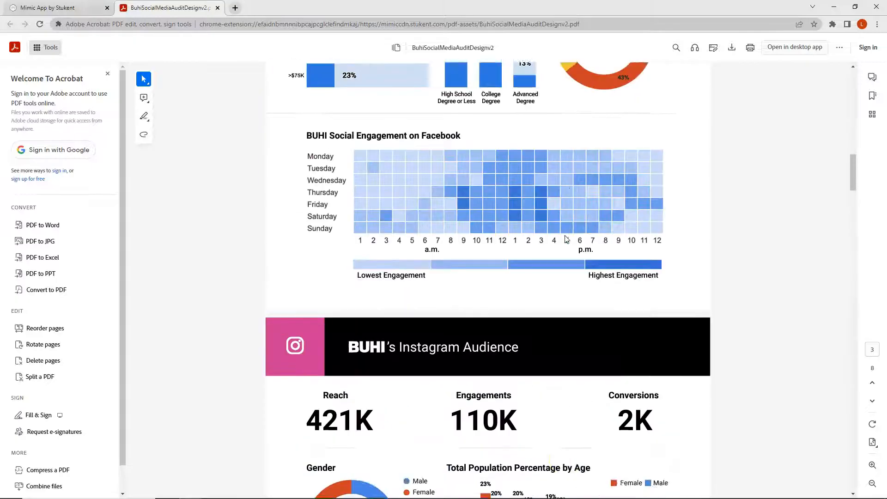
{"action": "scroll", "coordinate": [461, 152], "scroll_direction": "up", "scroll_amount": 4}
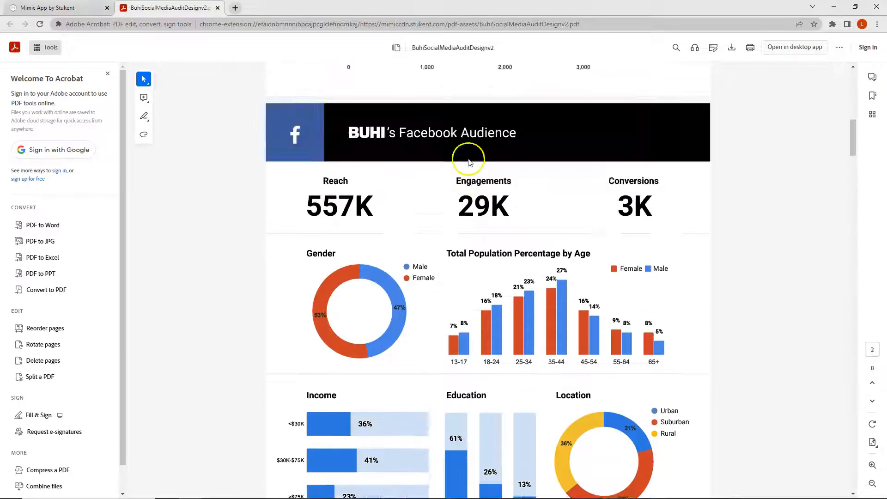
{"action": "scroll", "coordinate": [453, 157], "scroll_direction": "down", "scroll_amount": 3}
{"action": "scroll", "coordinate": [459, 167], "scroll_direction": "down", "scroll_amount": 5}
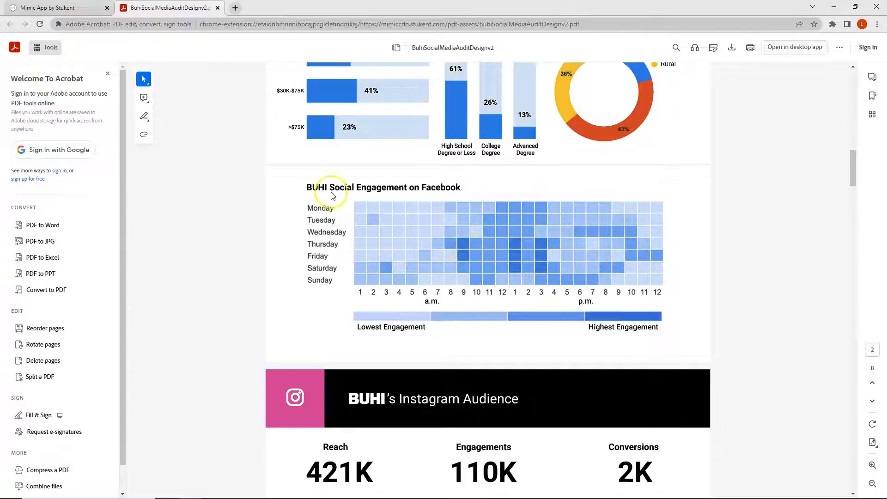
- Return to the simulation and schedule the Facebook post for December 21 at 9:00 AM
{"action": "left_click", "coordinate": [53, 8]}
{"action": "scroll", "coordinate": [704, 281], "scroll_direction": "down", "scroll_amount": 4}
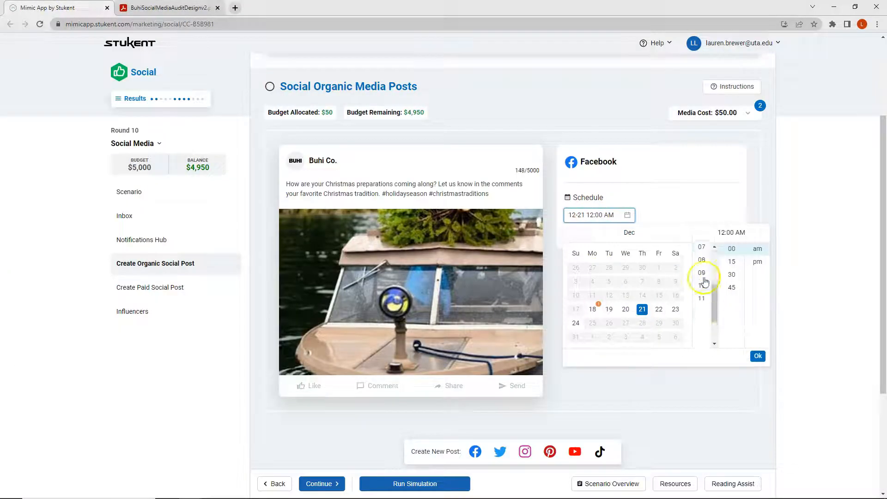
{"action": "left_click", "coordinate": [703, 277]}
{"action": "left_click", "coordinate": [757, 355]}
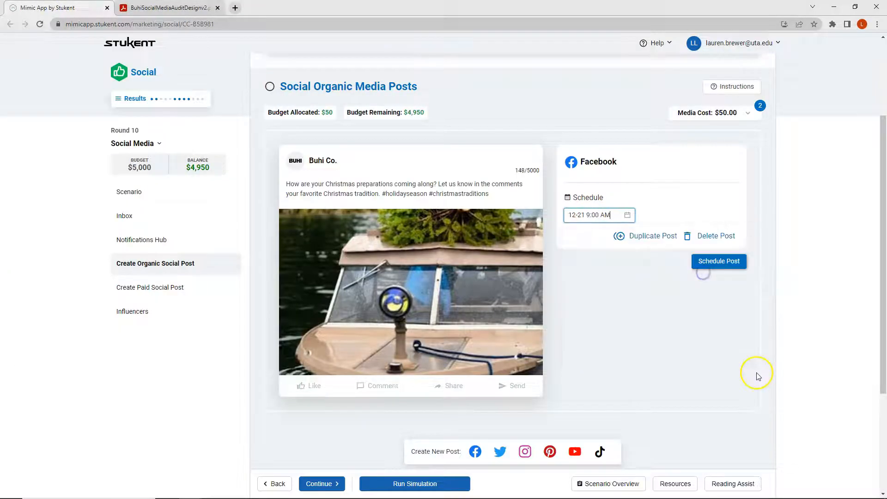
{"action": "left_click", "coordinate": [719, 261]}
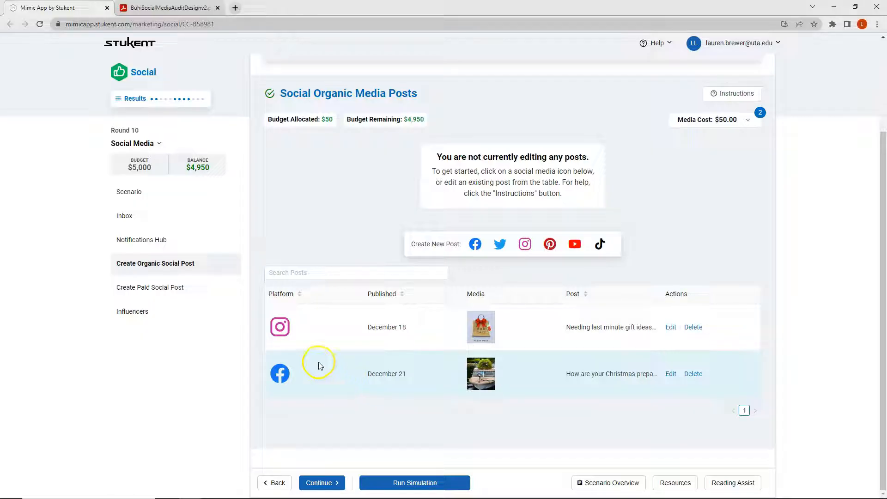
- Start scheduling an influencer, choosing the world famous soccer star from the Mega category with the Affiliate Marketing strategy
{"action": "left_click", "coordinate": [134, 314]}
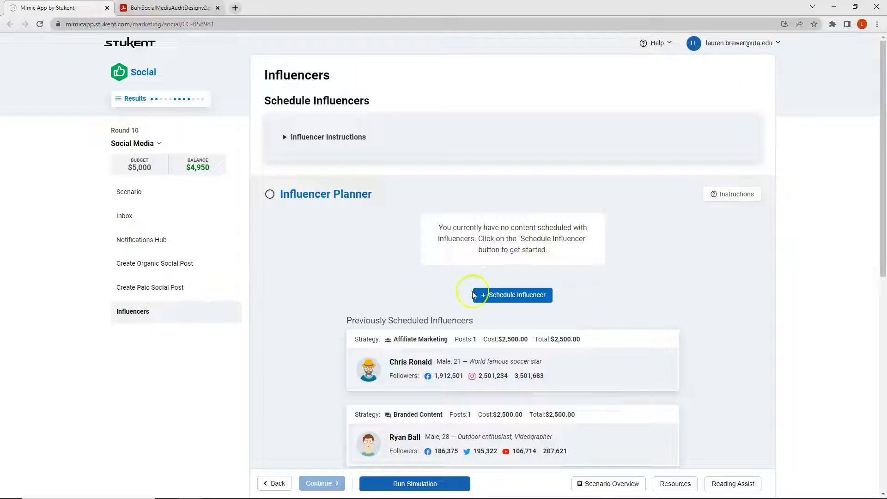
{"action": "left_click", "coordinate": [493, 296]}
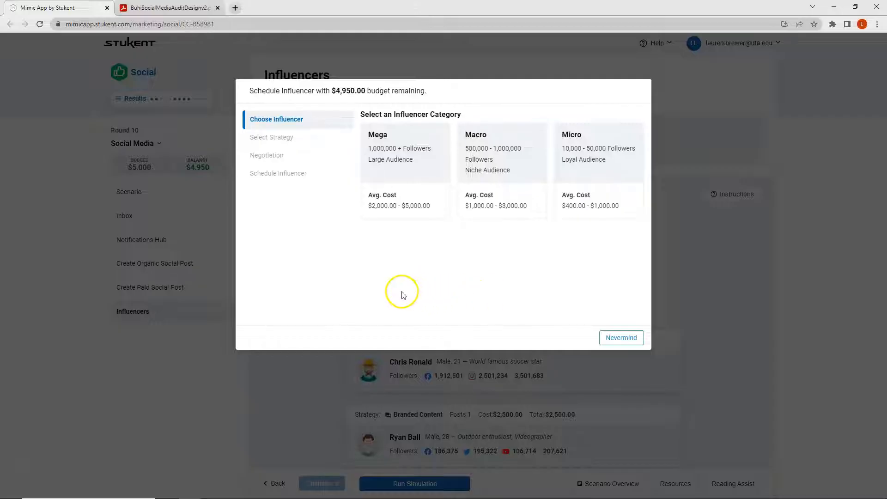
{"action": "left_click", "coordinate": [391, 177]}
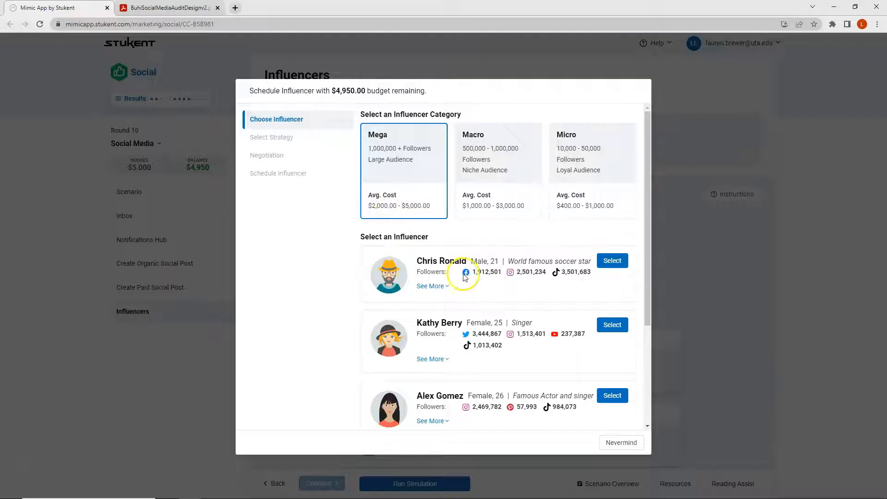
{"action": "left_click", "coordinate": [606, 267]}
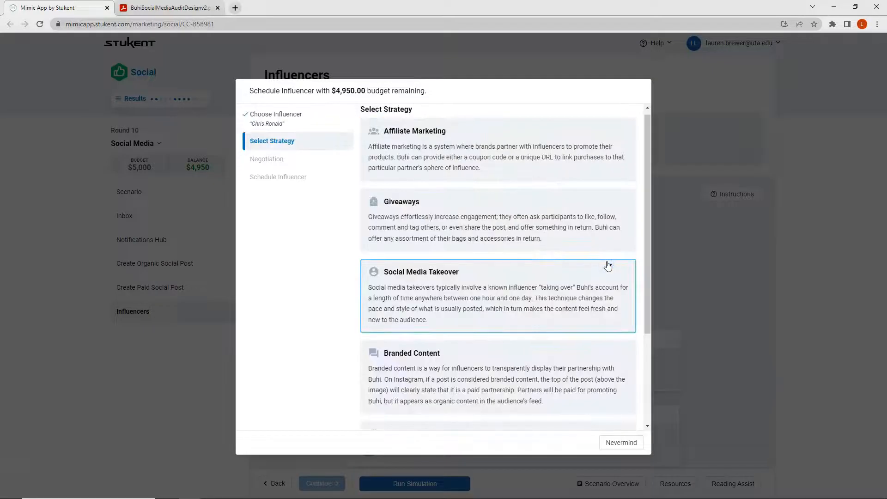
{"action": "left_click", "coordinate": [422, 151]}
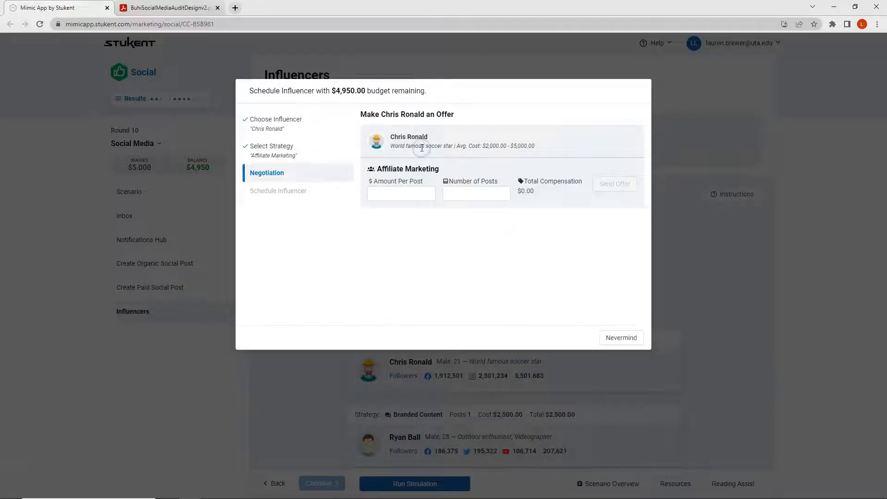
- Offer the soccer star $2,500 per post for 1 affiliate marketing post, move forward with the deal and confirm the offer
{"action": "left_click", "coordinate": [453, 193]}
{"action": "type", "text": "1"}
{"action": "left_click", "coordinate": [455, 196]}
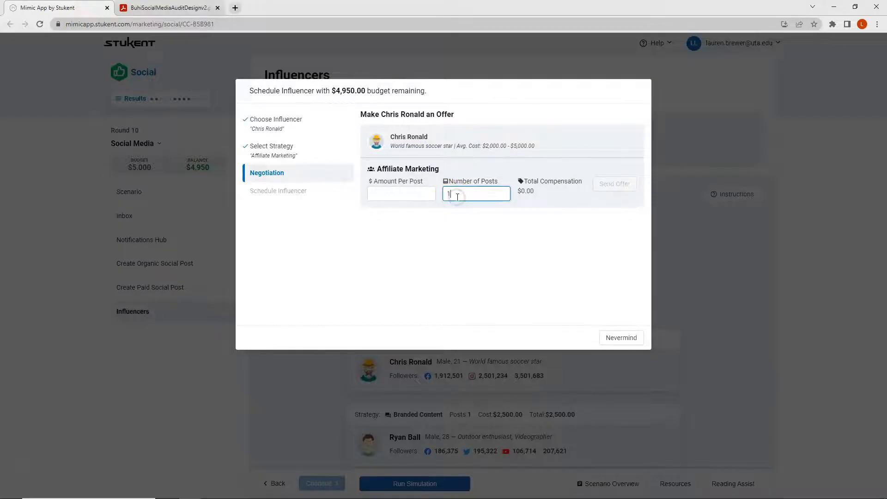
{"action": "left_click", "coordinate": [416, 195]}
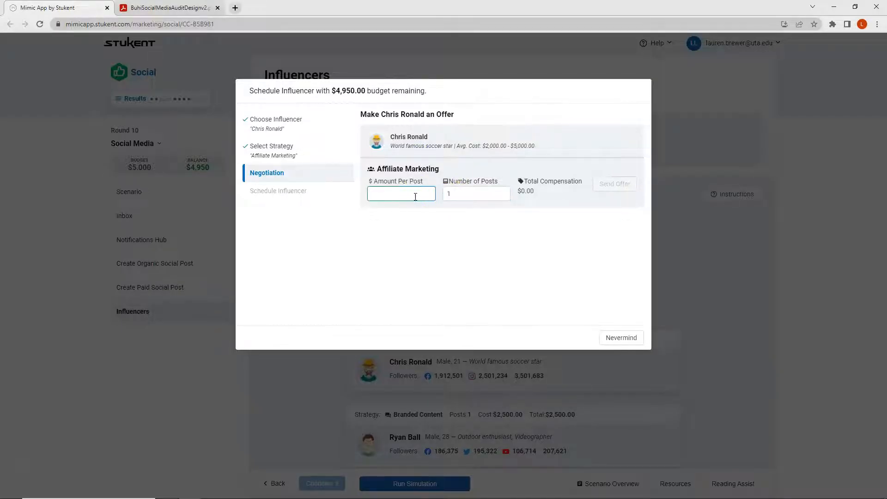
{"action": "type", "text": "2500"}
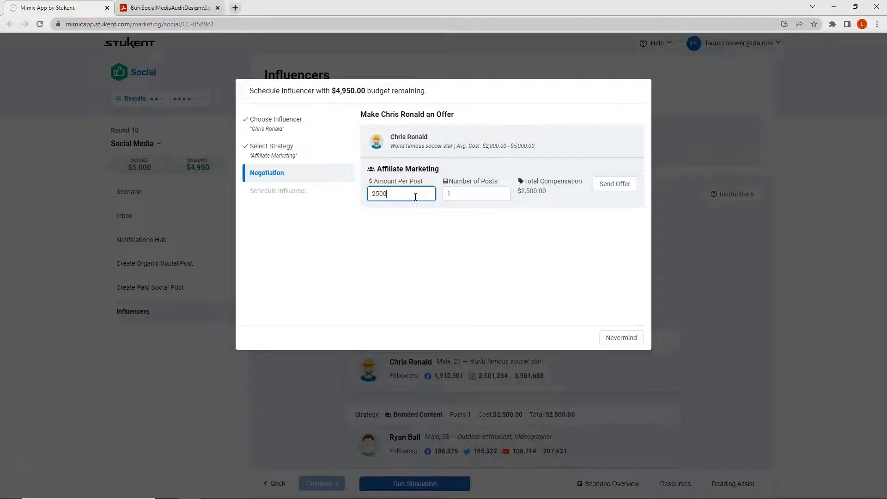
{"action": "left_click", "coordinate": [616, 185]}
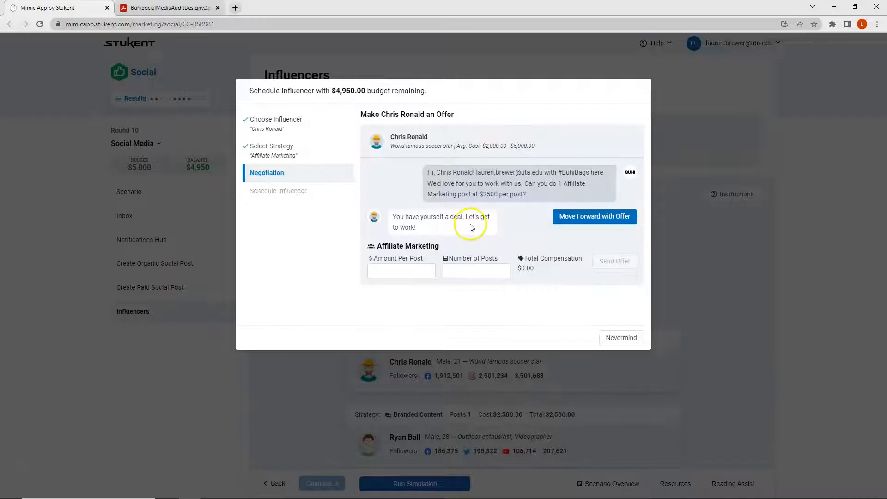
{"action": "left_click", "coordinate": [577, 224]}
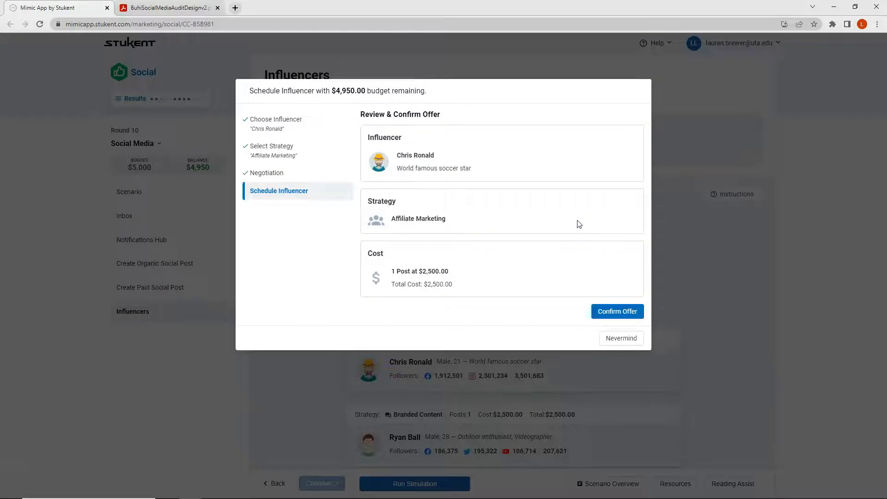
{"action": "left_click", "coordinate": [600, 310]}
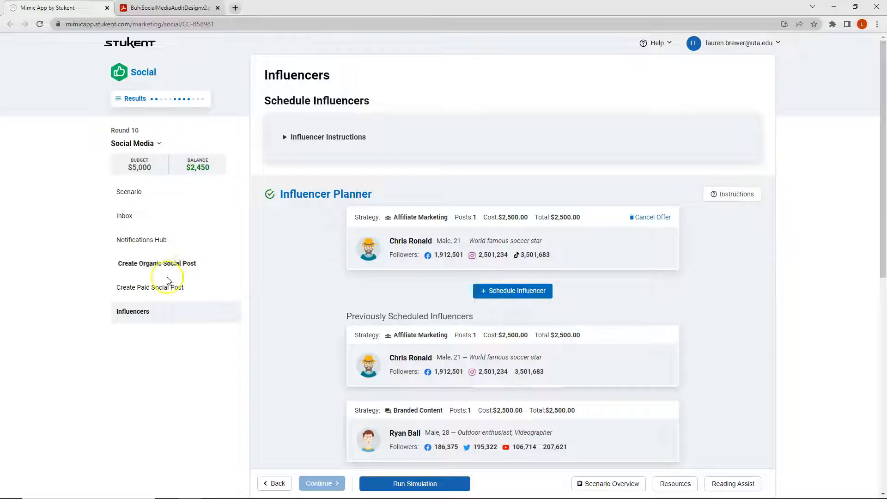
- Start a paid YouTube post with Conversions as the campaign objective
{"action": "left_click", "coordinate": [157, 289]}
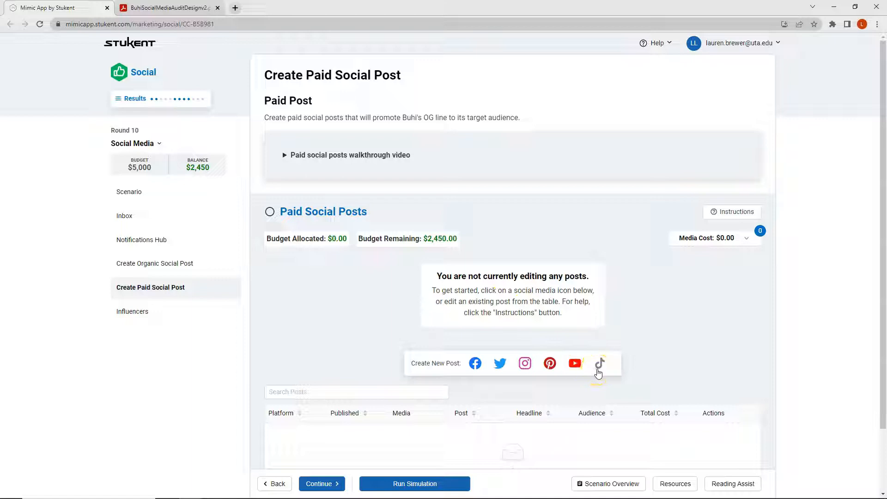
{"action": "left_click", "coordinate": [574, 364]}
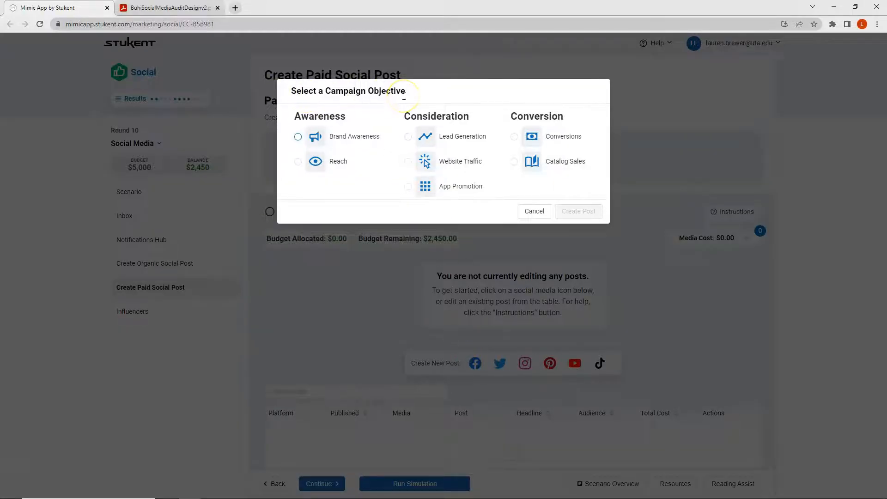
{"action": "left_click", "coordinate": [419, 91]}
{"action": "left_click", "coordinate": [514, 137]}
{"action": "left_click", "coordinate": [577, 212]}
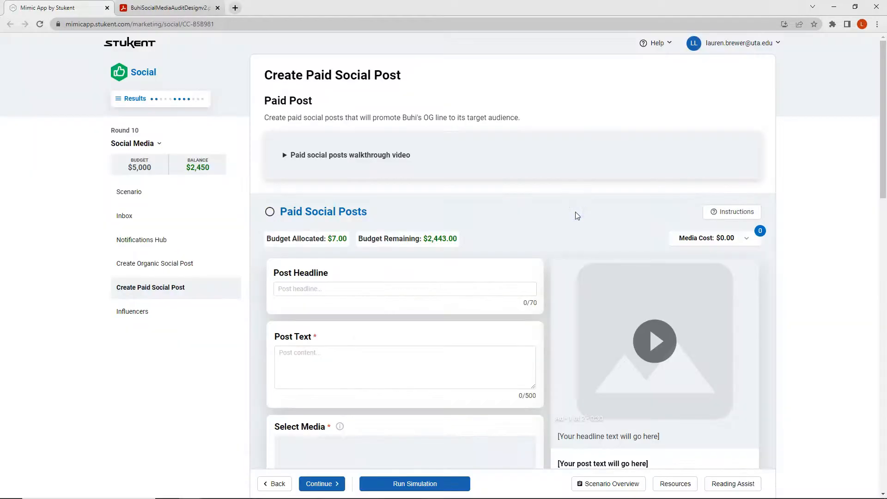
- Add the headline "A new backpack for Christmas!" and post text promoting a customer testimonial and 30% off all Buhi backpacks through Christmas Eve
{"action": "scroll", "coordinate": [576, 212], "scroll_direction": "down", "scroll_amount": 3}
{"action": "left_click", "coordinate": [310, 149]}
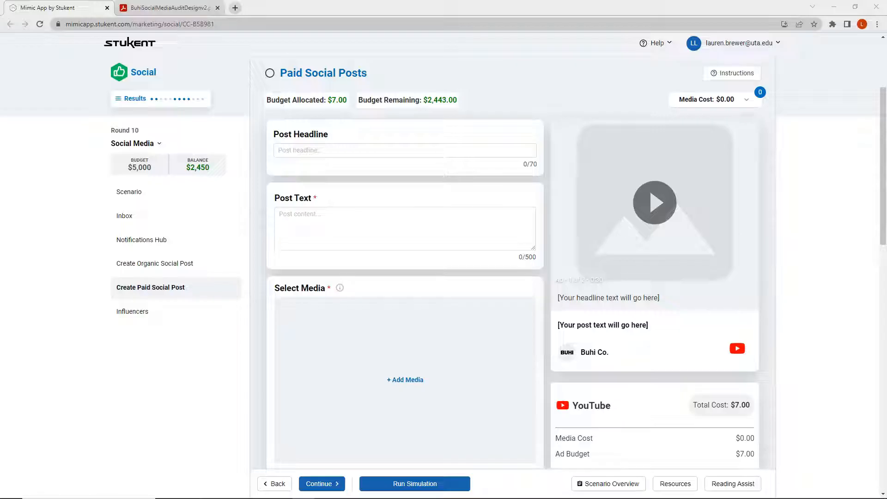
{"action": "left_click", "coordinate": [317, 150]}
{"action": "type", "text": "A new backpack for Christmas"}
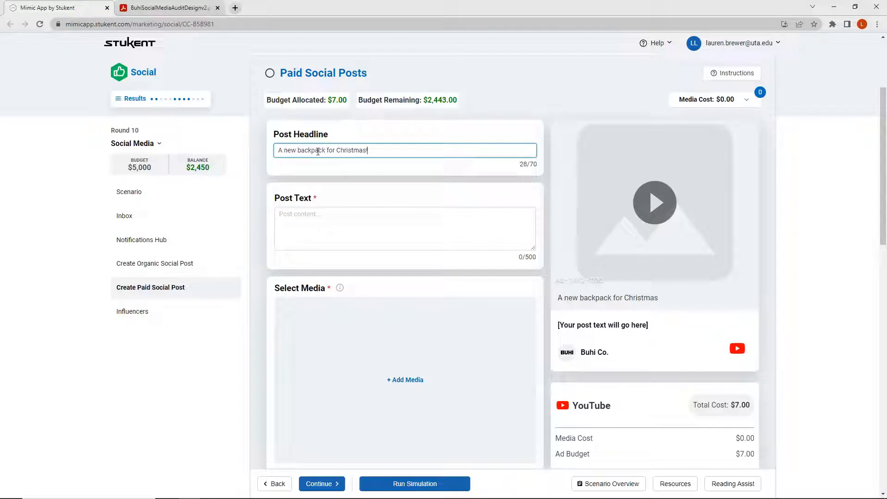
{"action": "type", "text": "!"}
{"action": "left_click", "coordinate": [349, 232]}
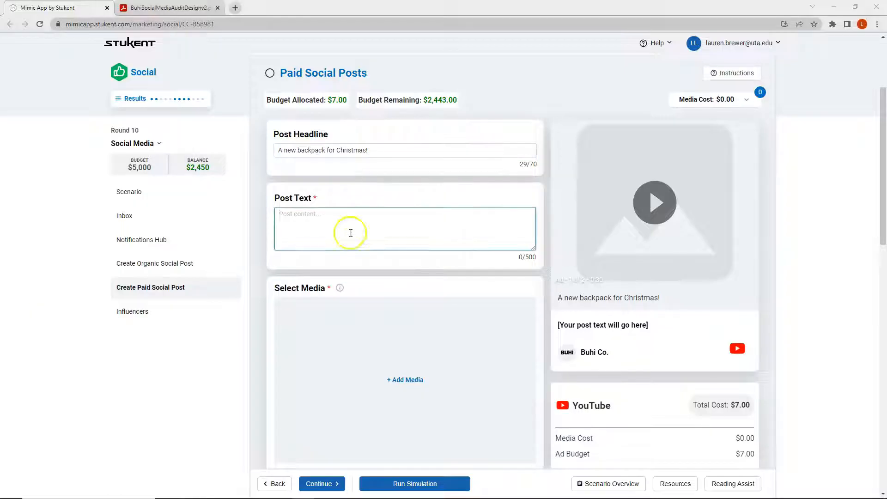
{"action": "type", "text": "Hoping for a new Buhi backpack for Christmas? Listen to Philip’s testimonial and take 30% off all Buhi backpacks through Christmas eve!"}
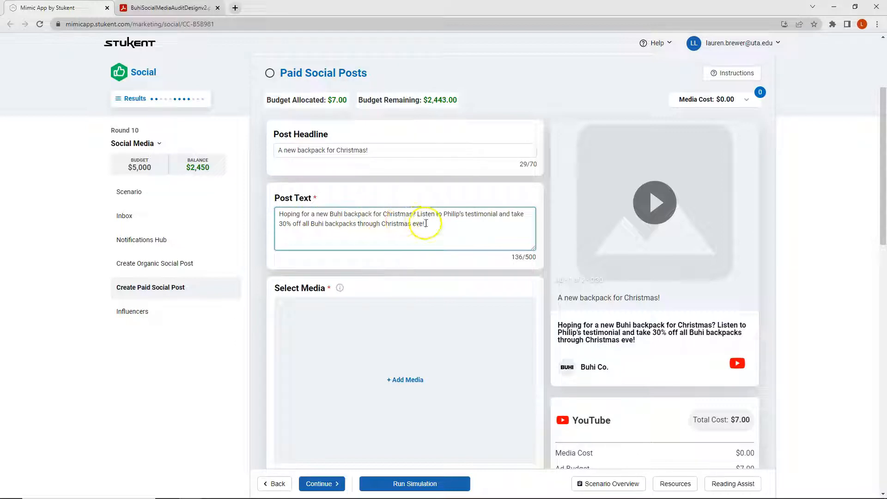
{"action": "left_click", "coordinate": [296, 235]}
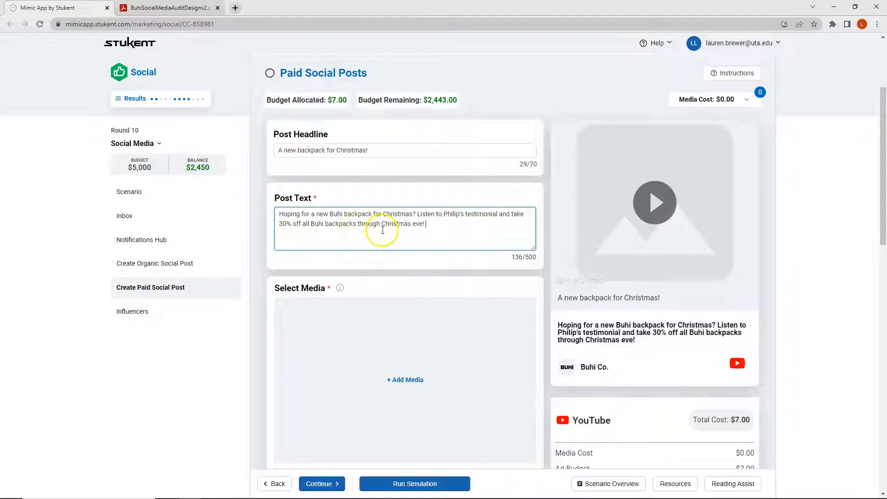
- Search the video library for "wild" and add the "Into the Wilderness" testimonial video to the post
{"action": "scroll", "coordinate": [380, 229], "scroll_direction": "down", "scroll_amount": 2}
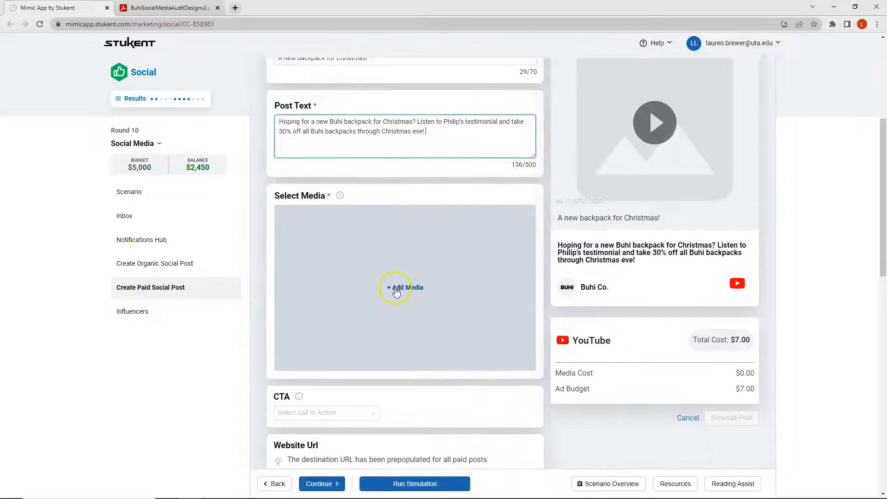
{"action": "left_click", "coordinate": [394, 288]}
{"action": "left_click", "coordinate": [695, 86]}
{"action": "type", "text": "wild"}
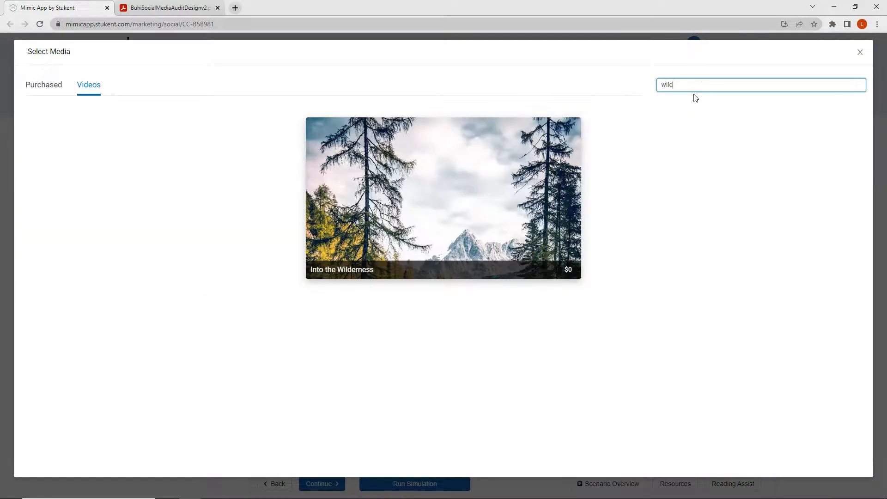
{"action": "mouse_move", "coordinate": [515, 168]}
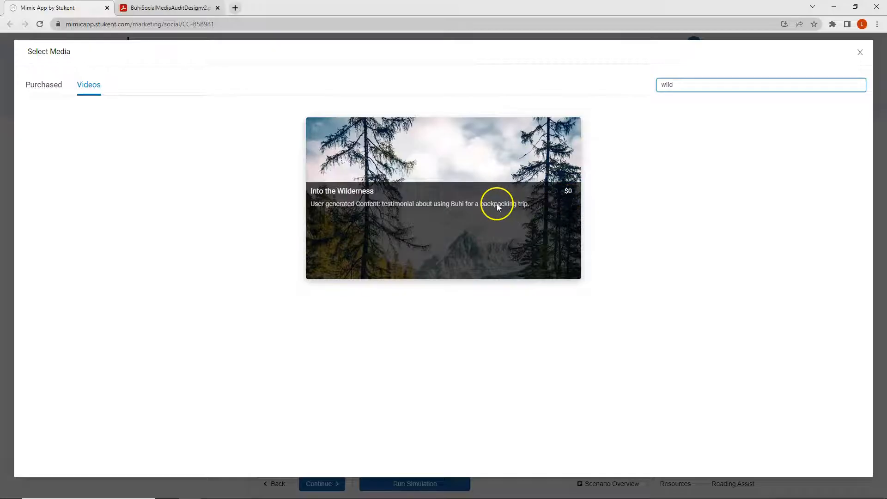
{"action": "left_click", "coordinate": [430, 173]}
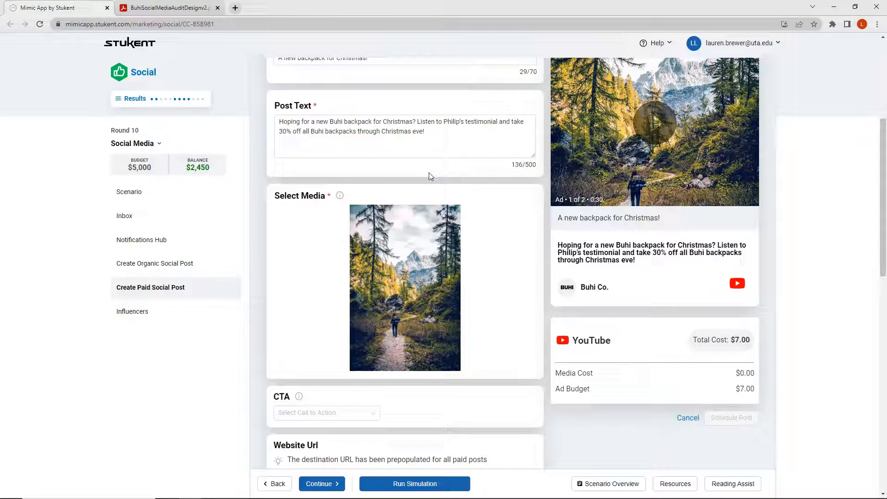
{"action": "left_click", "coordinate": [284, 143]}
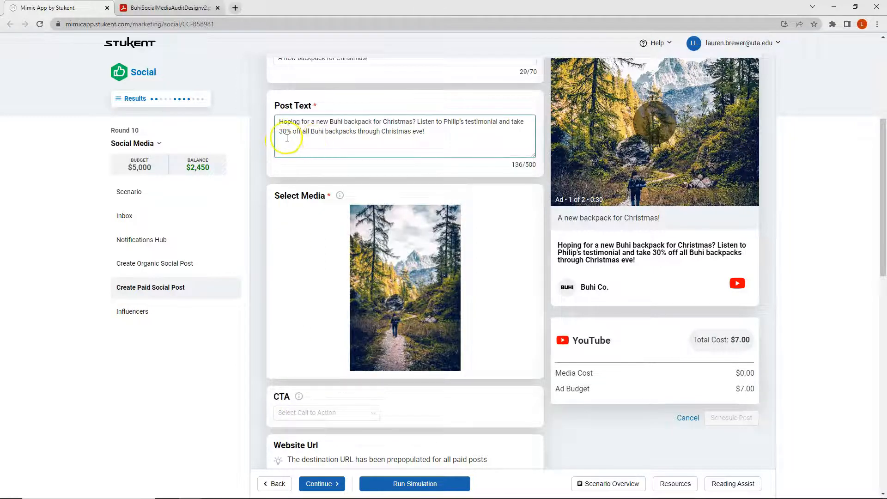
- Set the YouTube post's call to action to Shop Now
{"action": "scroll", "coordinate": [289, 137], "scroll_direction": "down", "scroll_amount": 3}
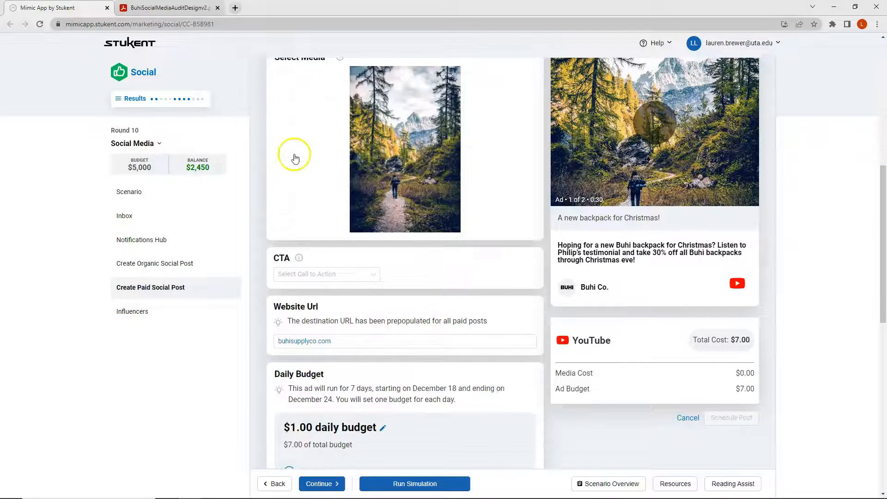
{"action": "left_click", "coordinate": [297, 275]}
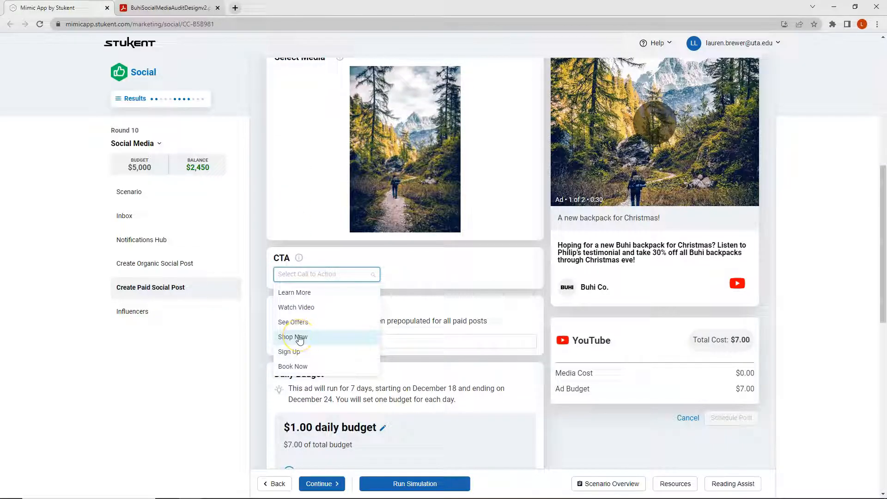
{"action": "left_click", "coordinate": [299, 339]}
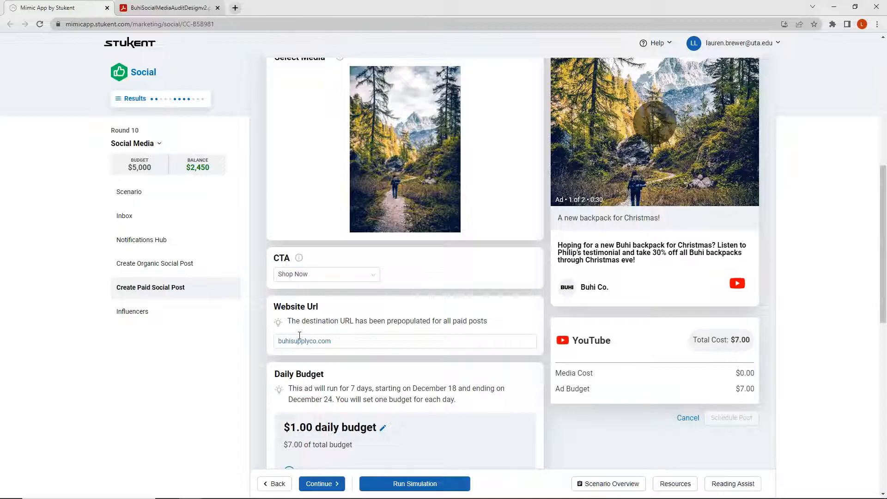
- Set the YouTube post's daily budget to $200
{"action": "scroll", "coordinate": [299, 335], "scroll_direction": "down", "scroll_amount": 2}
{"action": "left_click", "coordinate": [293, 382]}
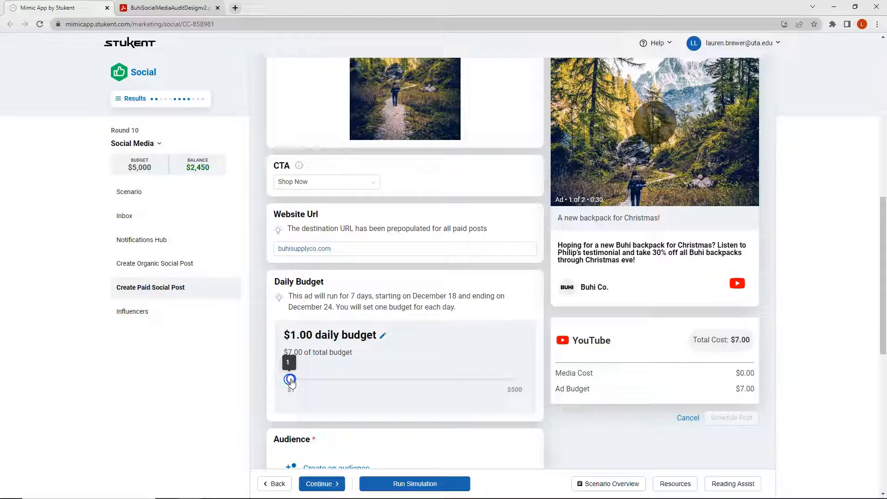
{"action": "type", "text": "200"}
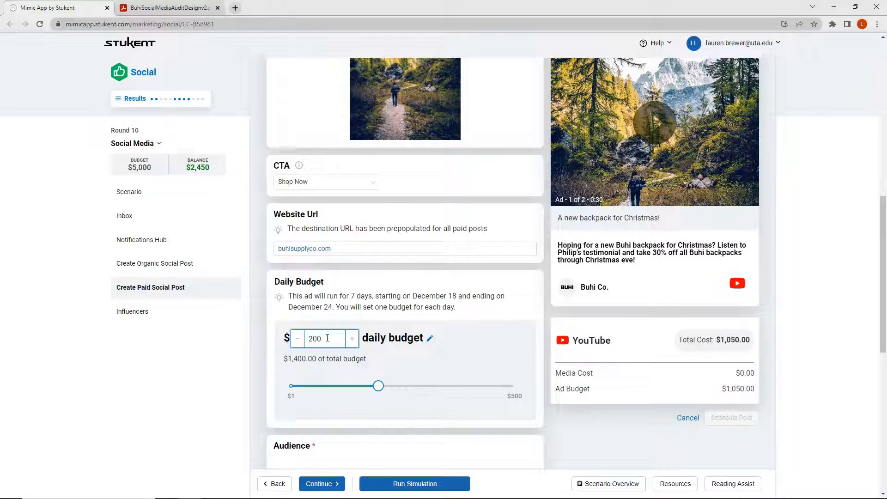
{"action": "left_click", "coordinate": [587, 354]}
{"action": "left_click", "coordinate": [468, 337]}
- Review the Daypacker Tom persona's demographics and interests in the scenario overview's market information
{"action": "scroll", "coordinate": [415, 341], "scroll_direction": "down", "scroll_amount": 4}
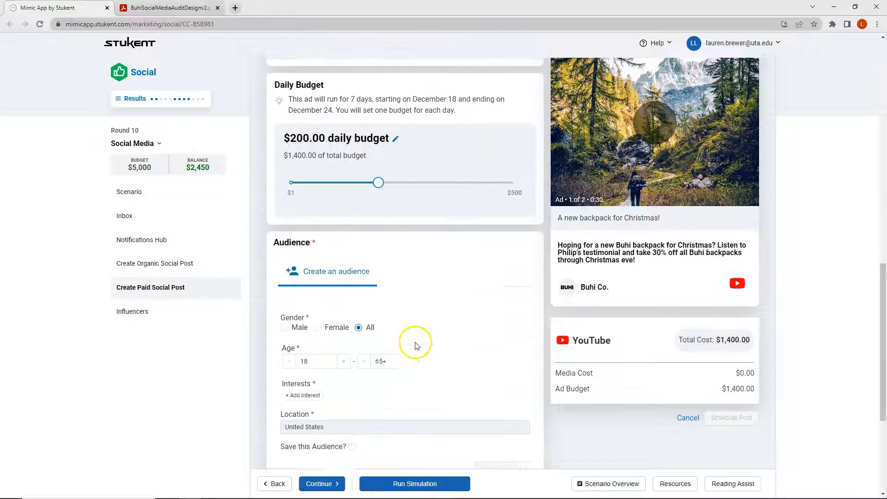
{"action": "scroll", "coordinate": [417, 346], "scroll_direction": "down", "scroll_amount": 1}
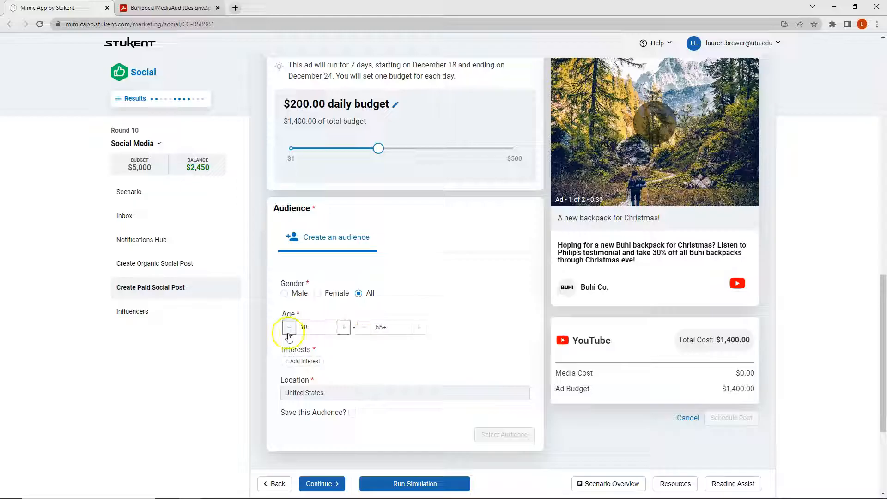
{"action": "left_click", "coordinate": [627, 478]}
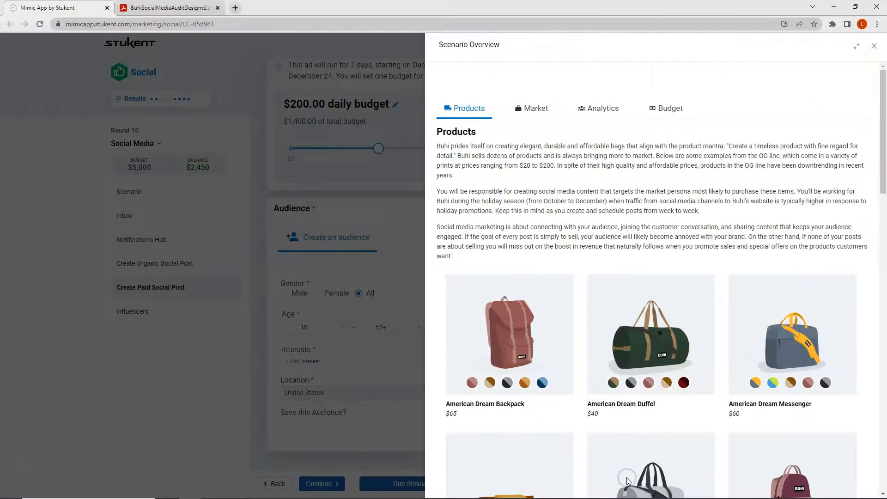
{"action": "left_click", "coordinate": [533, 108]}
{"action": "left_click", "coordinate": [617, 213]}
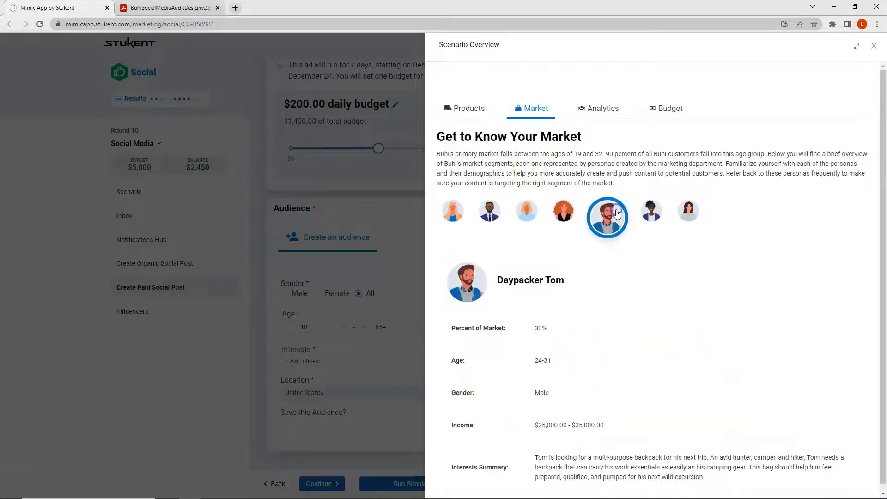
{"action": "scroll", "coordinate": [609, 304], "scroll_direction": "down", "scroll_amount": 1}
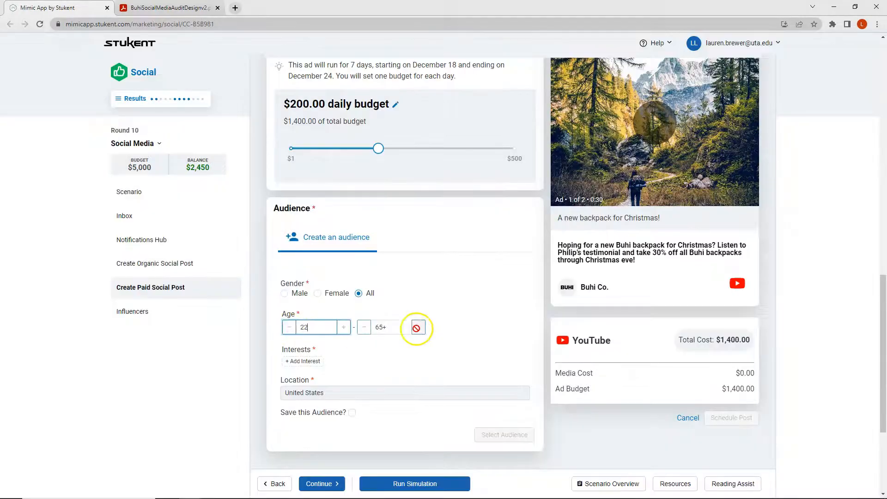
- Set the audience age range to 22–40 and add the interests Camping, Hiking, Outdoors and Wilderness
{"action": "left_click_drag", "start_coordinate": [392, 328], "coordinate": [376, 328]}
{"action": "type", "text": "40"}
{"action": "left_click", "coordinate": [303, 362]}
{"action": "type", "text": "Camping"}
{"action": "key", "text": "Return"}
{"action": "left_click", "coordinate": [344, 362]}
{"action": "type", "text": "Hiking"}
{"action": "key", "text": "Return"}
{"action": "type", "text": "Wilderness"}
{"action": "key", "text": "Return"}
- Add the further audience interests Travel, backpack, sports, friends, family and vacation
{"action": "left_click", "coordinate": [463, 360]}
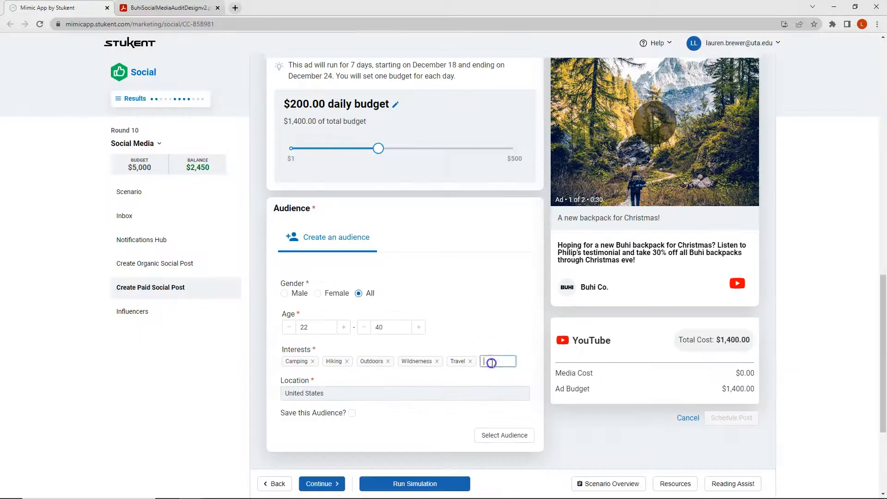
{"action": "type", "text": "backpack"}
{"action": "key", "text": "Return"}
{"action": "left_click", "coordinate": [296, 373]}
{"action": "type", "text": "sports"}
{"action": "key", "text": "Return"}
{"action": "left_click", "coordinate": [338, 372]}
{"action": "type", "text": "friends"}
{"action": "left_click", "coordinate": [366, 372]}
{"action": "type", "text": "family"}
{"action": "left_click", "coordinate": [405, 373]}
{"action": "type", "text": "vacation"}
- Save and select the audience as "Daypacker Tom" and schedule the paid YouTube post
{"action": "left_click", "coordinate": [352, 424]}
{"action": "type", "text": "Daypacker Tom"}
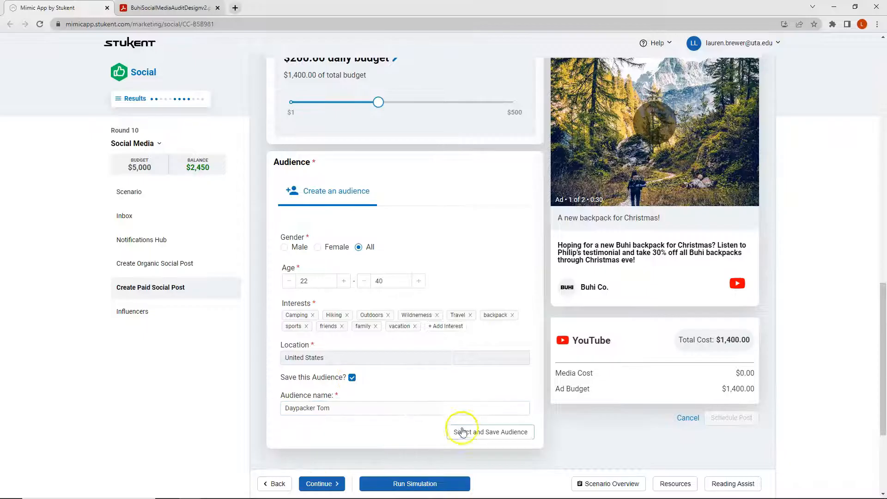
{"action": "left_click", "coordinate": [462, 431]}
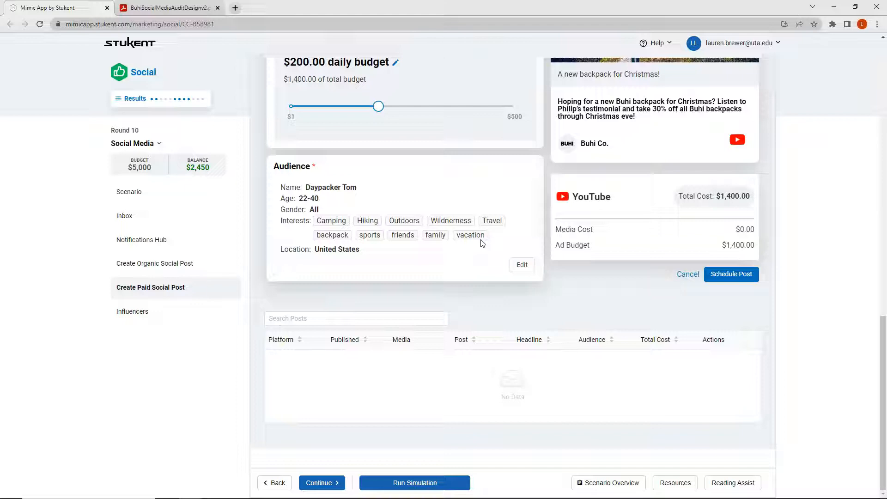
{"action": "left_click", "coordinate": [738, 276]}
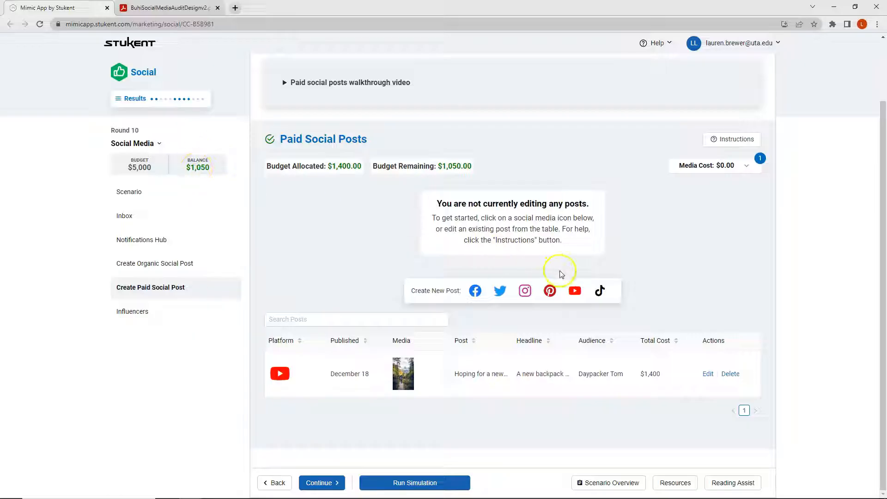
- Start a paid TikTok post with the Reach objective and text about pausing during tough holidays to hear satisfied customers on their recent Buhi bag purchases
{"action": "left_click", "coordinate": [600, 291]}
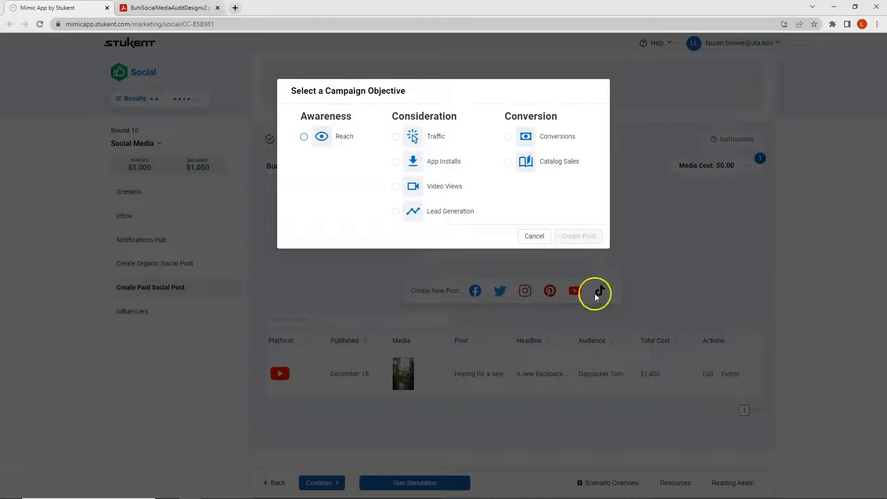
{"action": "left_click", "coordinate": [304, 137]}
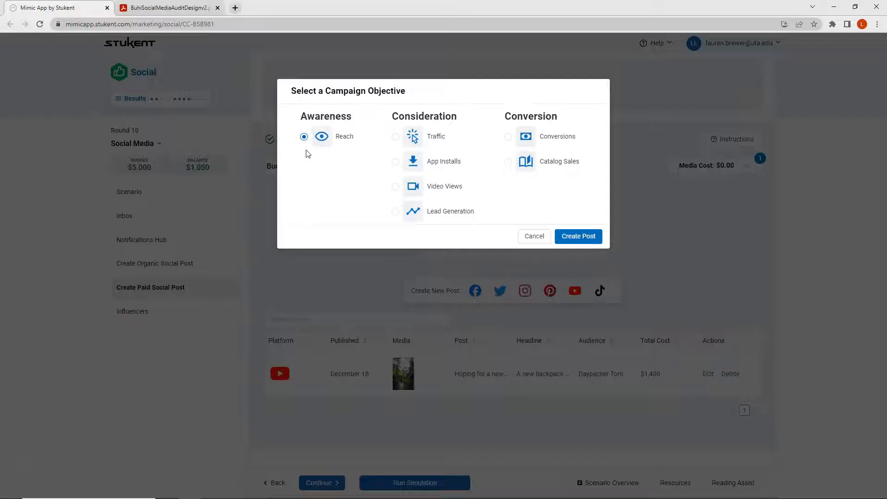
{"action": "left_click", "coordinate": [572, 237]}
{"action": "left_click", "coordinate": [335, 215]}
{"action": "type", "text": "We know holidays can be tough. Take a moment to pause and hear from these satisfied customers about their recent Buhi bag purchases."}
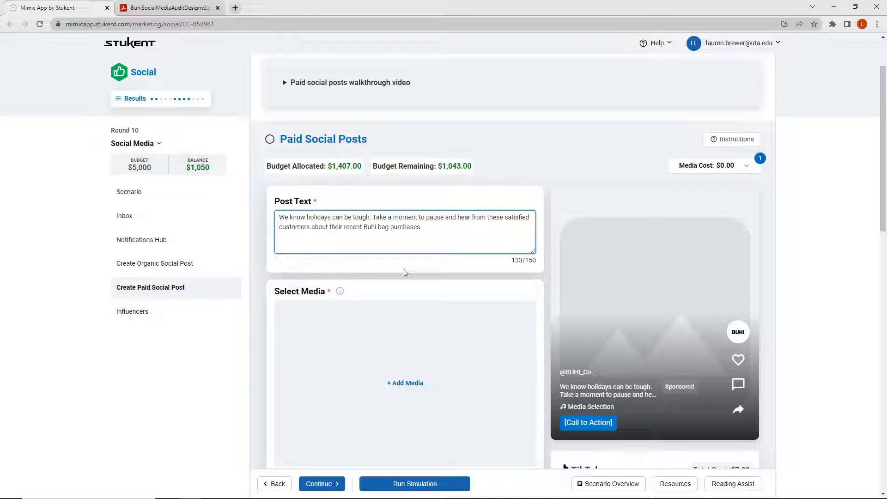
- Search the video library for "paus" and add the "Pausing for the Day" testimonial video to the TikTok post
{"action": "scroll", "coordinate": [403, 269], "scroll_direction": "down", "scroll_amount": 1}
{"action": "left_click", "coordinate": [404, 325]}
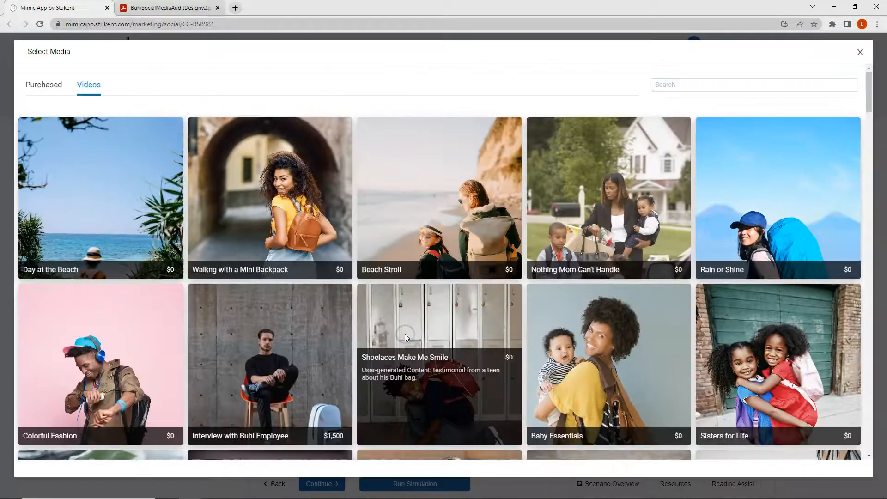
{"action": "left_click", "coordinate": [773, 84]}
{"action": "type", "text": "paus"}
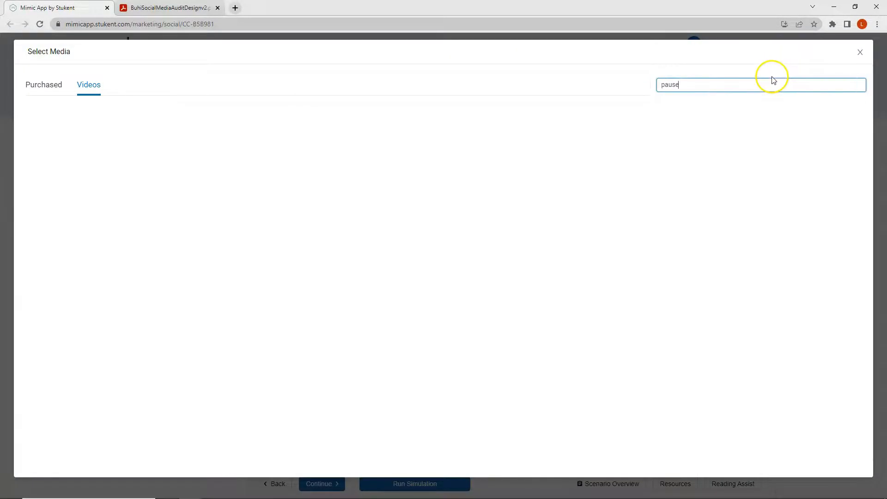
{"action": "mouse_move", "coordinate": [387, 215]}
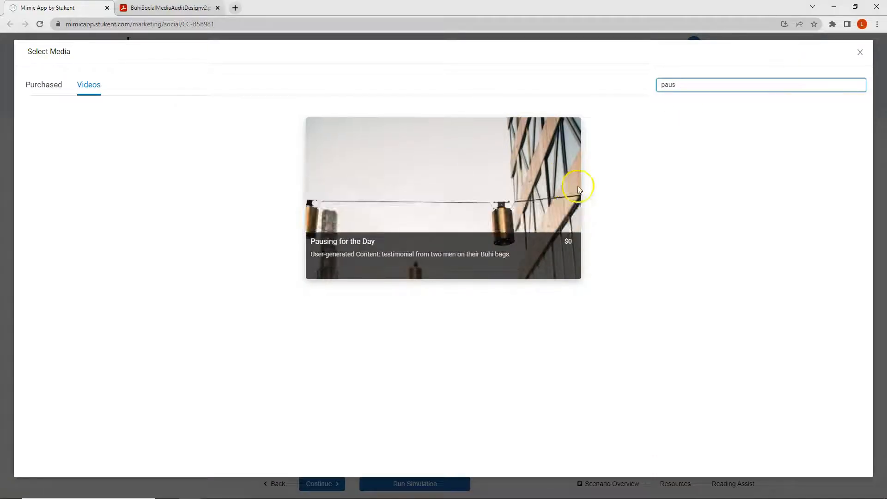
{"action": "left_click", "coordinate": [505, 202]}
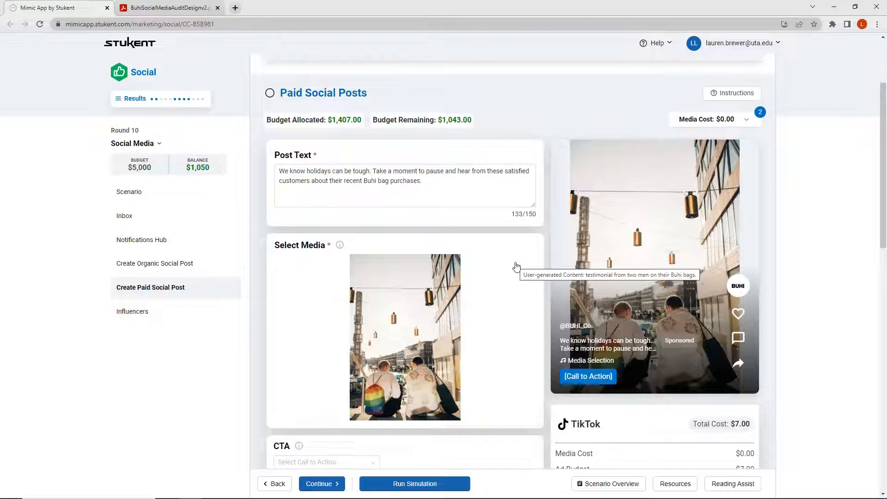
- Set the TikTok post's call to action to Learn More
{"action": "scroll", "coordinate": [514, 264], "scroll_direction": "down", "scroll_amount": 4}
{"action": "left_click", "coordinate": [285, 276]}
{"action": "left_click", "coordinate": [287, 274]}
{"action": "left_click", "coordinate": [287, 277]}
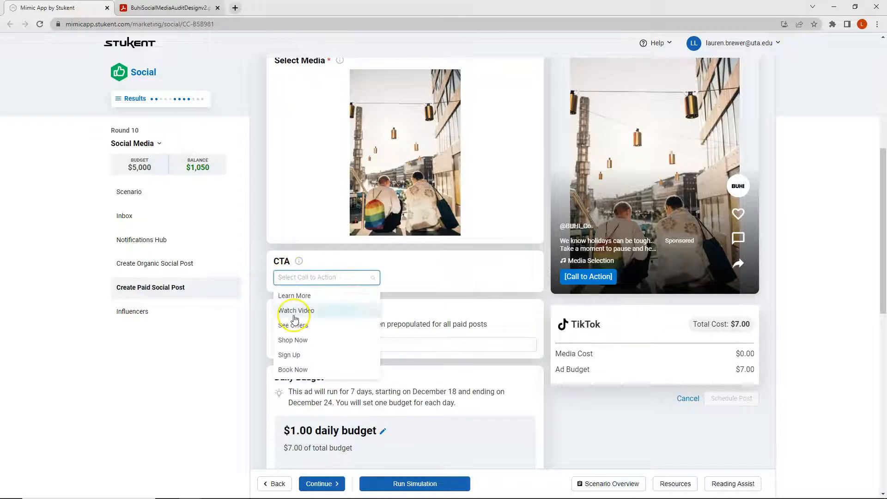
{"action": "left_click", "coordinate": [295, 300]}
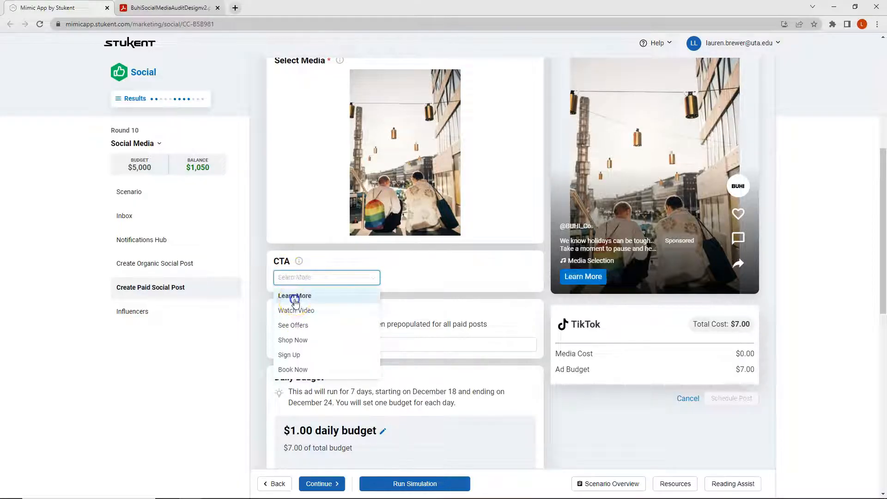
- Set the TikTok post's daily budget to $149
{"action": "scroll", "coordinate": [356, 295], "scroll_direction": "down", "scroll_amount": 3}
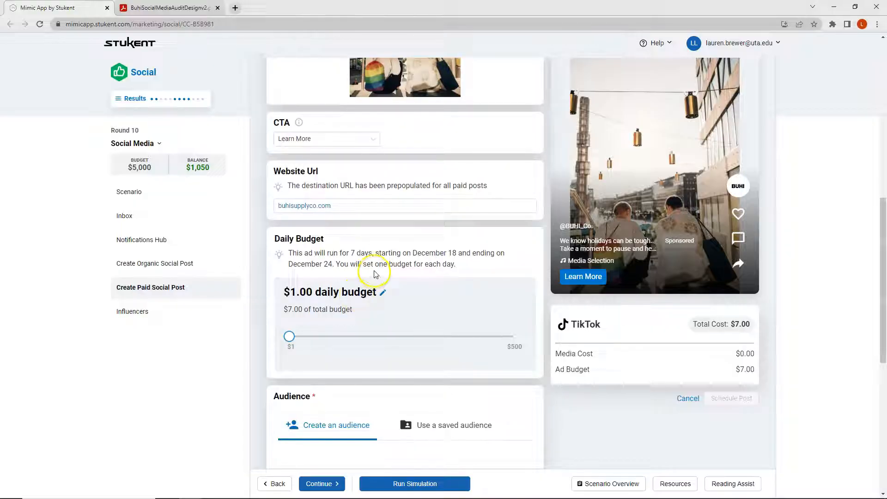
{"action": "left_click", "coordinate": [382, 292]}
{"action": "left_click", "coordinate": [324, 296]}
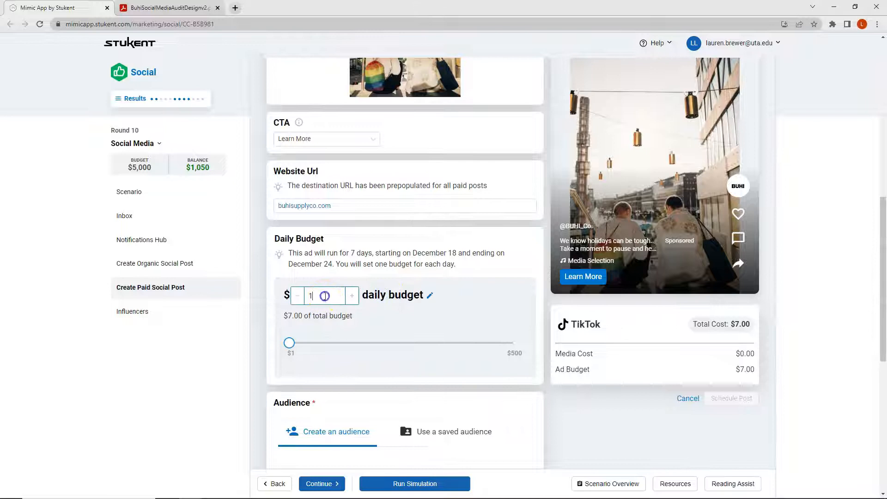
{"action": "type", "text": "49"}
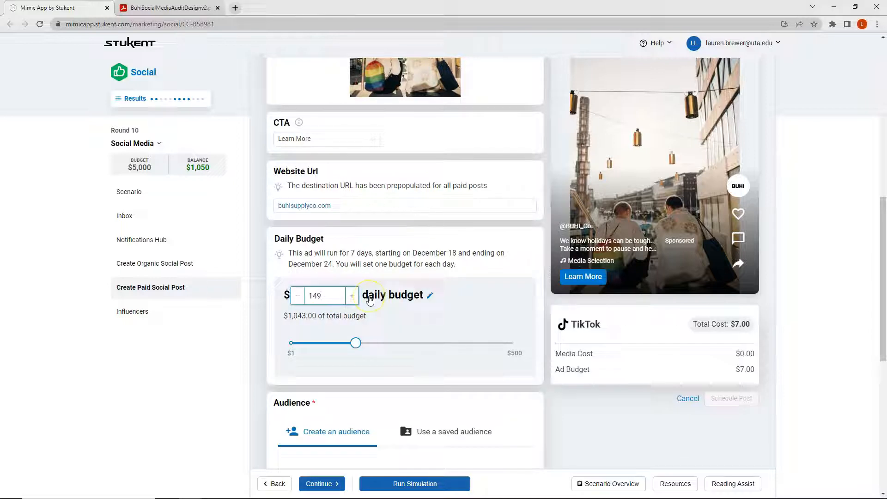
{"action": "left_click", "coordinate": [455, 295]}
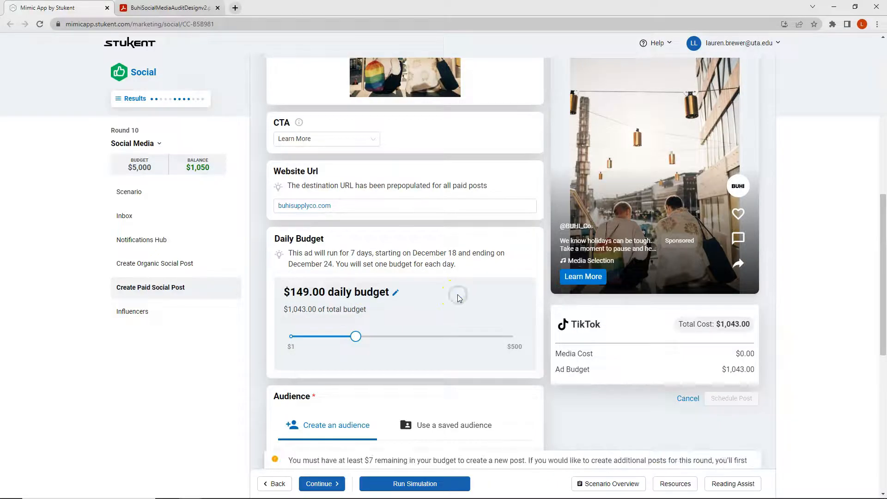
- Set the TikTok post's daily budget to $150 to use up the remaining round balance
{"action": "left_click", "coordinate": [395, 292]}
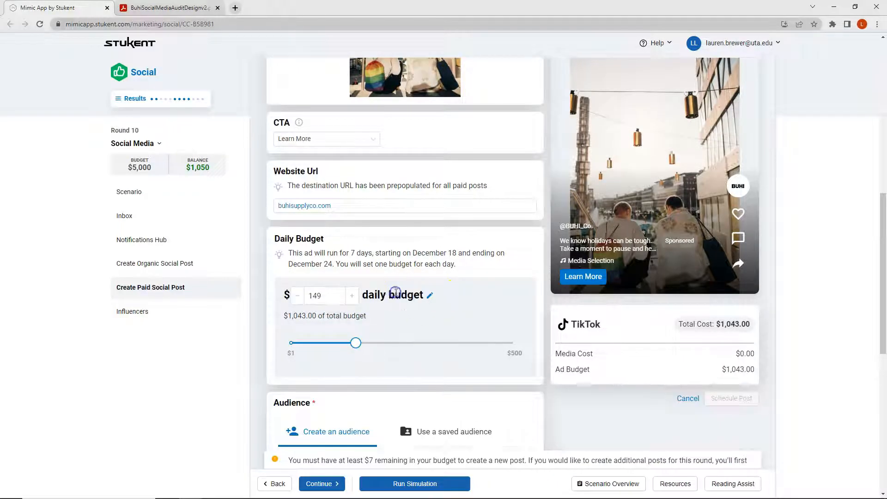
{"action": "key", "text": "BackSpace"}
{"action": "key", "text": "BackSpace"}
{"action": "key", "text": "BackSpace"}
{"action": "type", "text": "150"}
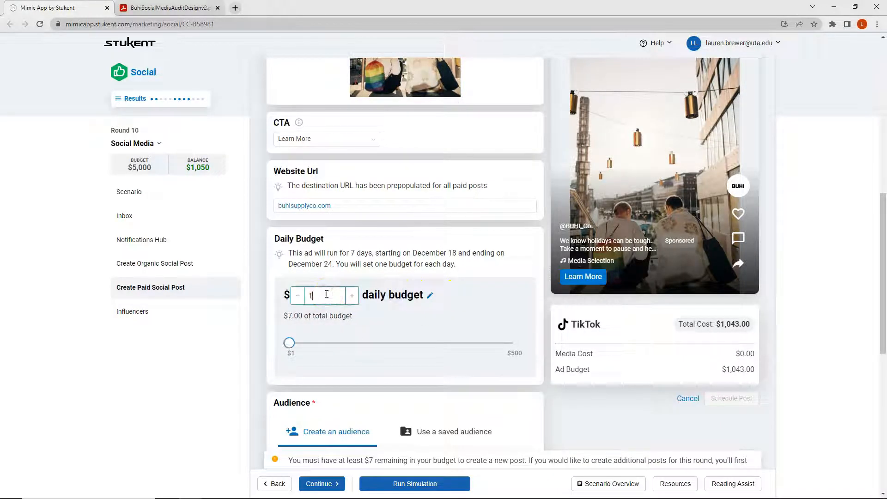
{"action": "left_click", "coordinate": [460, 293]}
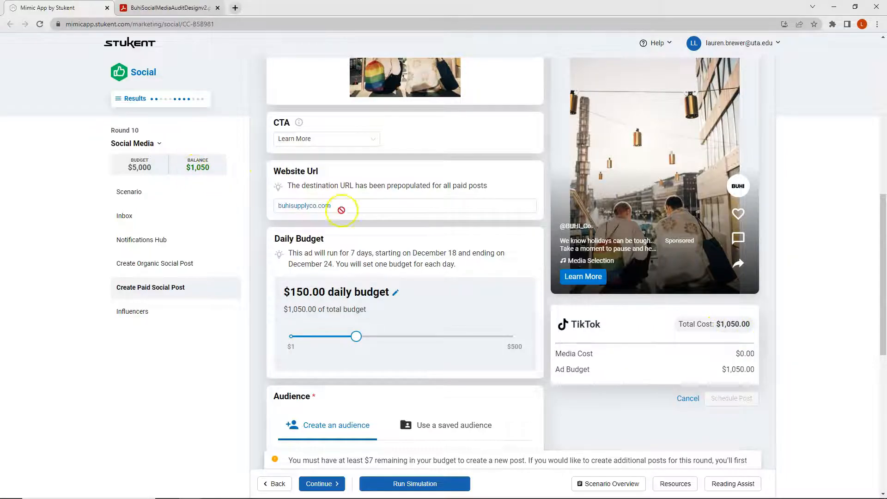
- Review the Back-to-School Mindy and Energetic Jill market personas in the scenario overview to choose the TikTok post's audience
{"action": "scroll", "coordinate": [352, 240], "scroll_direction": "down", "scroll_amount": 3}
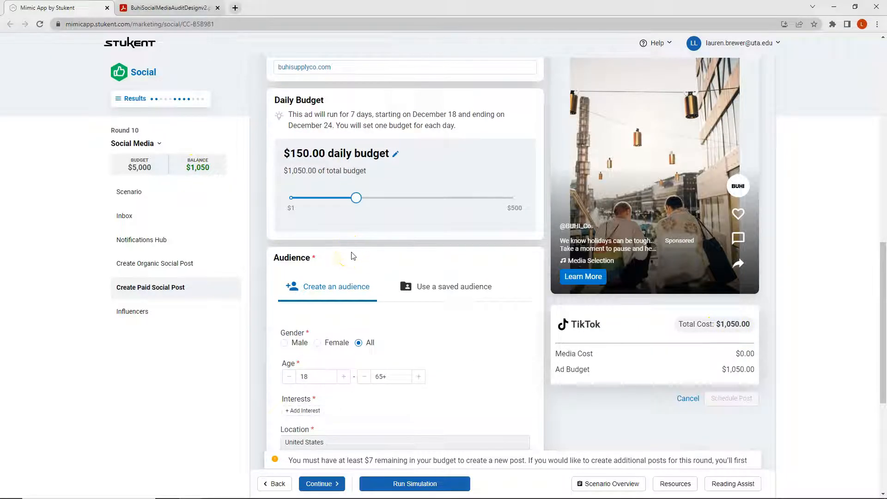
{"action": "scroll", "coordinate": [352, 256], "scroll_direction": "down", "scroll_amount": 1}
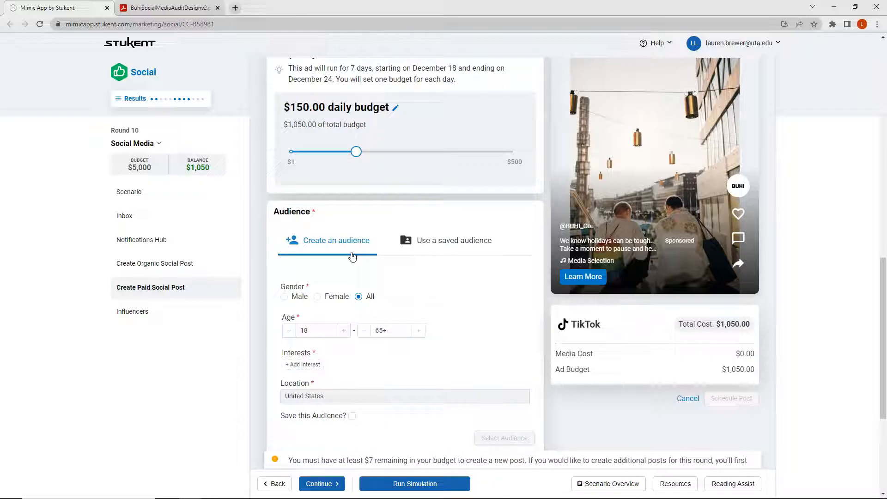
{"action": "left_click", "coordinate": [612, 484]}
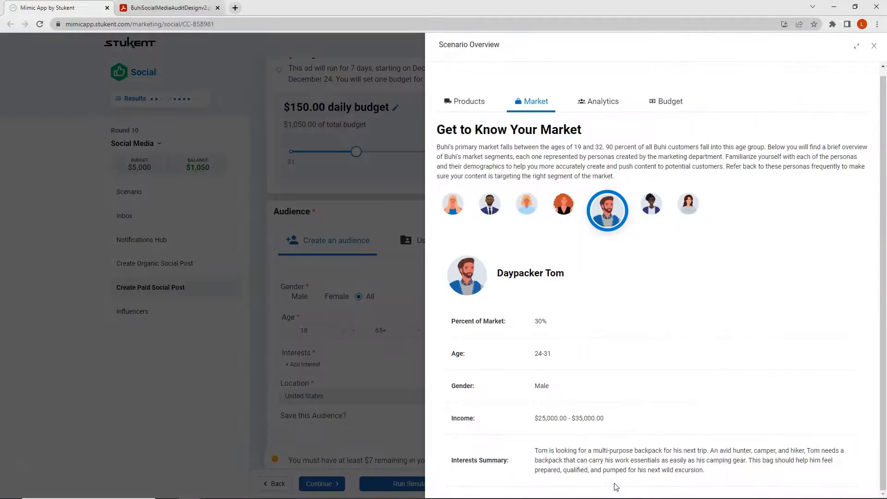
{"action": "left_click", "coordinate": [683, 211]}
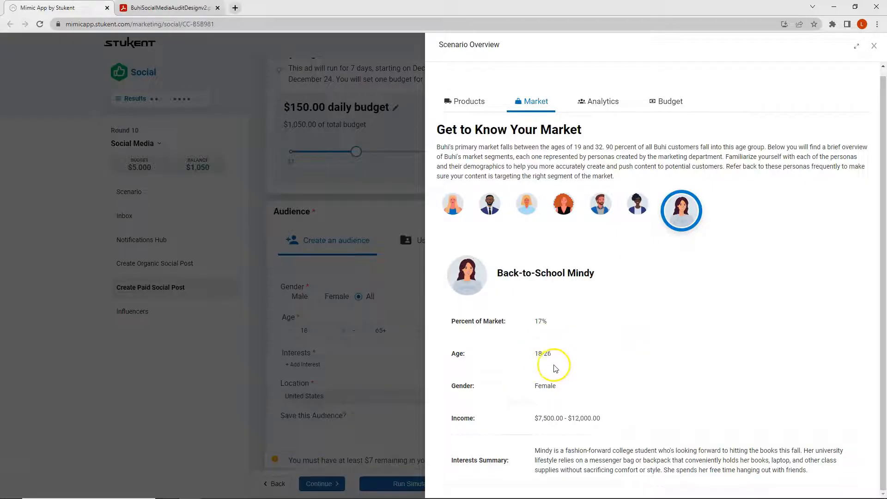
{"action": "left_click", "coordinate": [528, 204]}
{"action": "left_click", "coordinate": [455, 211]}
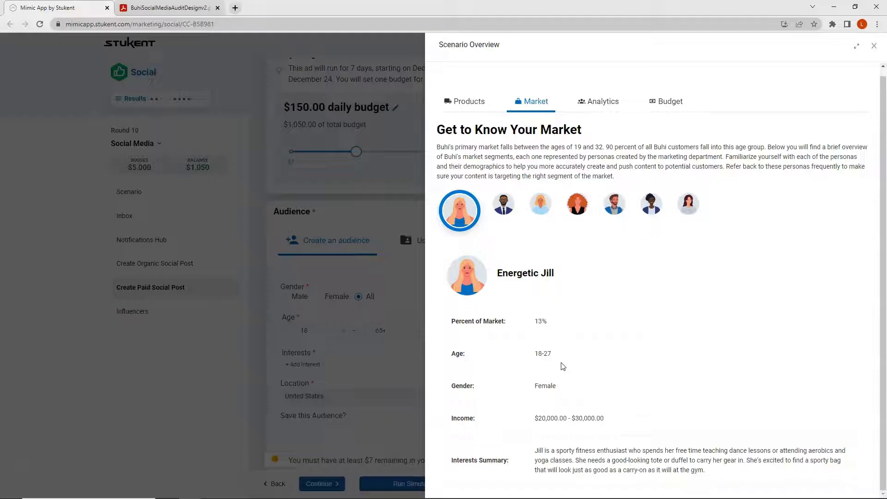
{"action": "left_click", "coordinate": [406, 359]}
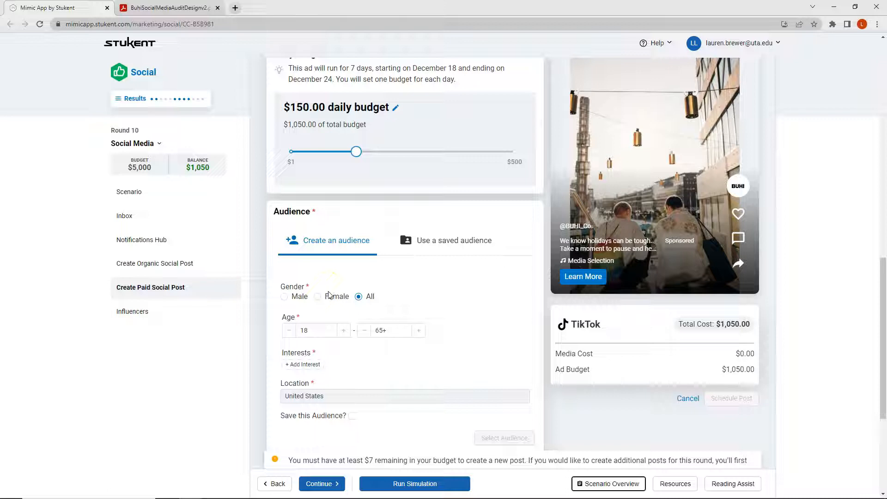
- Set the TikTok audience's maximum age to 35 and add the interests fashion, shopping, fitness and sports
{"action": "left_click", "coordinate": [386, 330]}
{"action": "type", "text": "35"}
{"action": "left_click", "coordinate": [302, 364]}
{"action": "type", "text": "fashion"}
{"action": "key", "text": "Return"}
{"action": "left_click", "coordinate": [329, 364]}
{"action": "type", "text": "shopping"}
{"action": "key", "text": "Return"}
{"action": "left_click", "coordinate": [375, 366]}
{"action": "type", "text": "fitness"}
{"action": "key", "text": "Return"}
{"action": "left_click", "coordinate": [411, 363]}
{"action": "type", "text": "sports"}
{"action": "key", "text": "Return"}
- Add the interests tote bag, school, university and college, select the audience under the name "TikTok" and schedule the paid TikTok post
{"action": "left_click", "coordinate": [608, 484]}
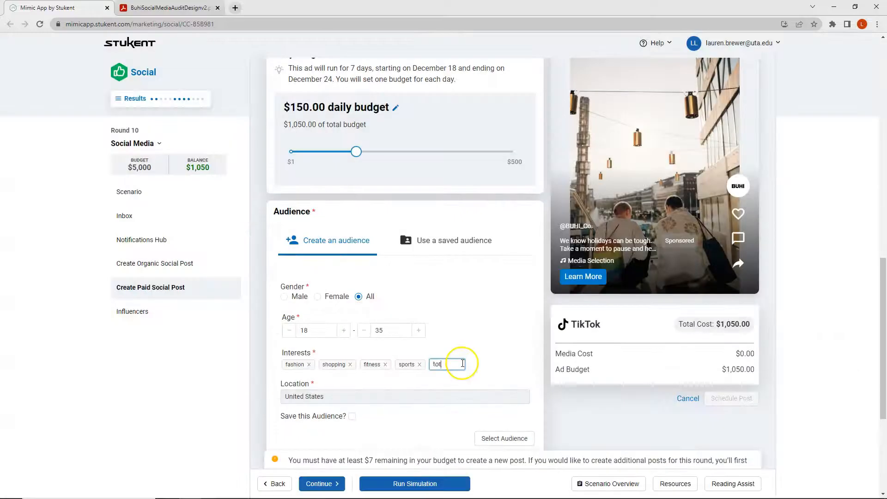
{"action": "type", "text": "e bag"}
{"action": "key", "text": "Return"}
{"action": "left_click", "coordinate": [488, 365]}
{"action": "type", "text": "school"}
{"action": "key", "text": "Return"}
{"action": "left_click", "coordinate": [303, 375]}
{"action": "type", "text": "university"}
{"action": "key", "text": "Return"}
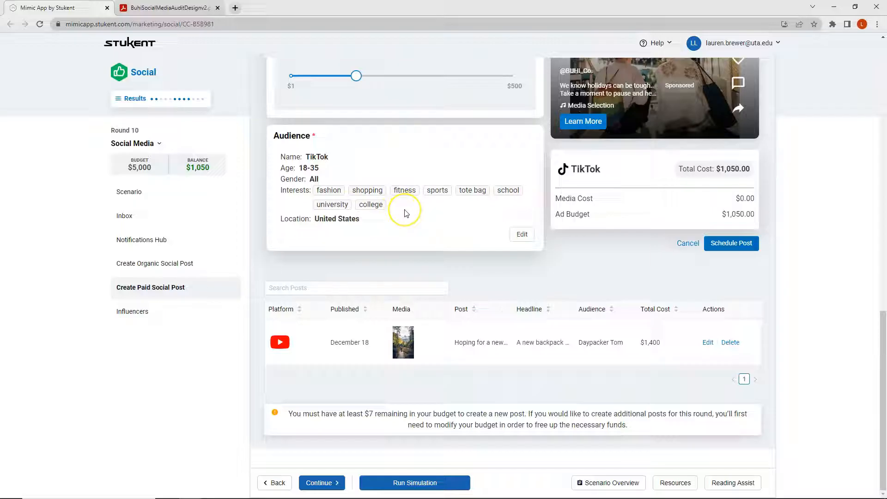
{"action": "left_click", "coordinate": [741, 247]}
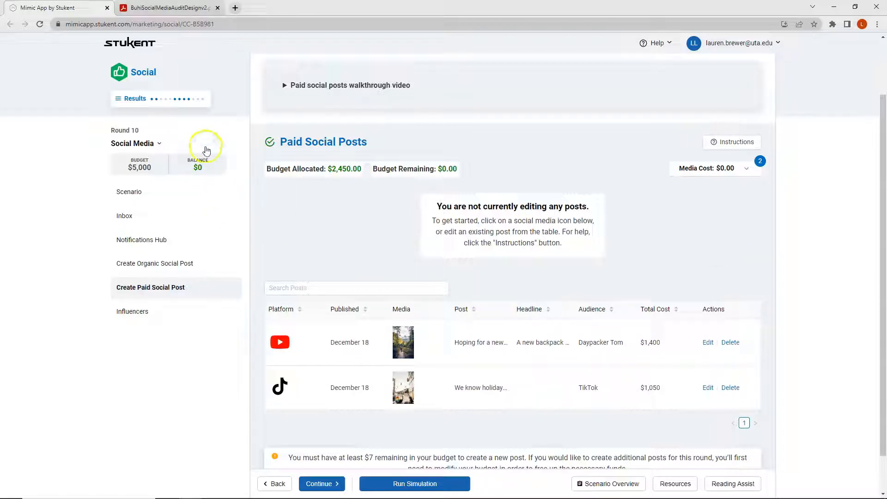
- Review the scheduled organic posts, paid posts and influencer offer for Round 10
{"action": "scroll", "coordinate": [214, 160], "scroll_direction": "down", "scroll_amount": 1}
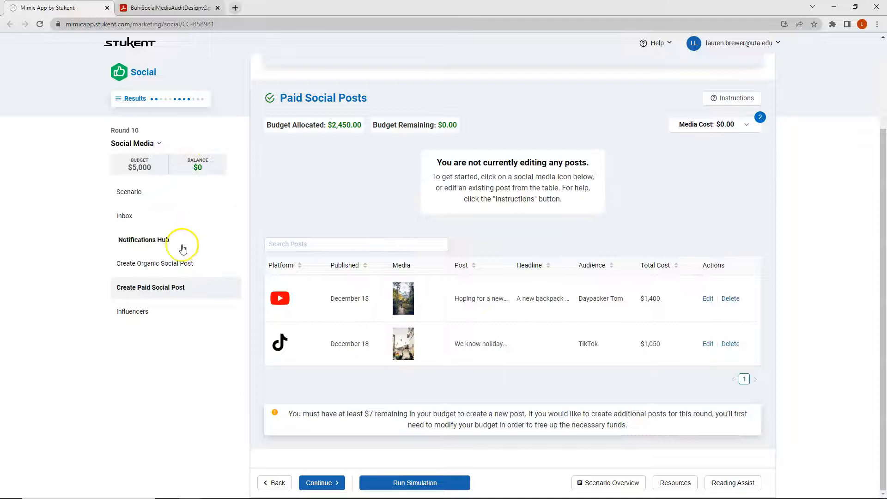
{"action": "left_click", "coordinate": [172, 261]}
{"action": "scroll", "coordinate": [352, 264], "scroll_direction": "down", "scroll_amount": 2}
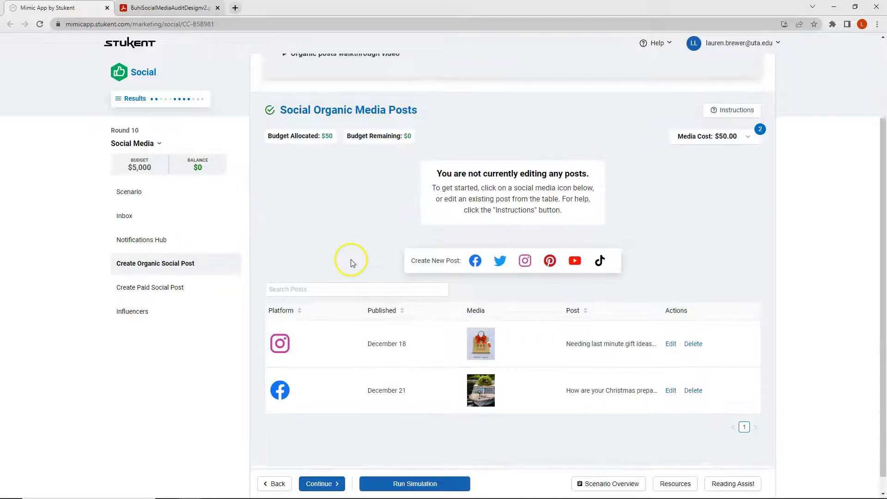
{"action": "left_click", "coordinate": [168, 289]}
{"action": "scroll", "coordinate": [369, 324], "scroll_direction": "down", "scroll_amount": 2}
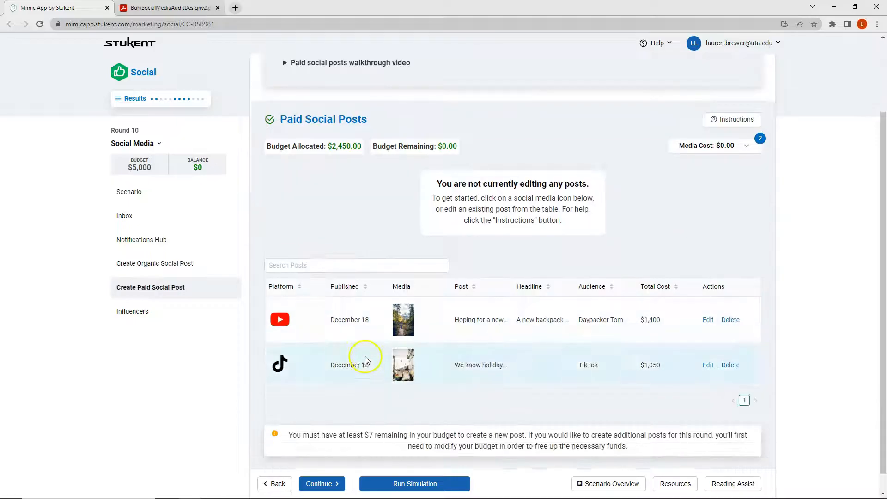
{"action": "left_click", "coordinate": [134, 311]}
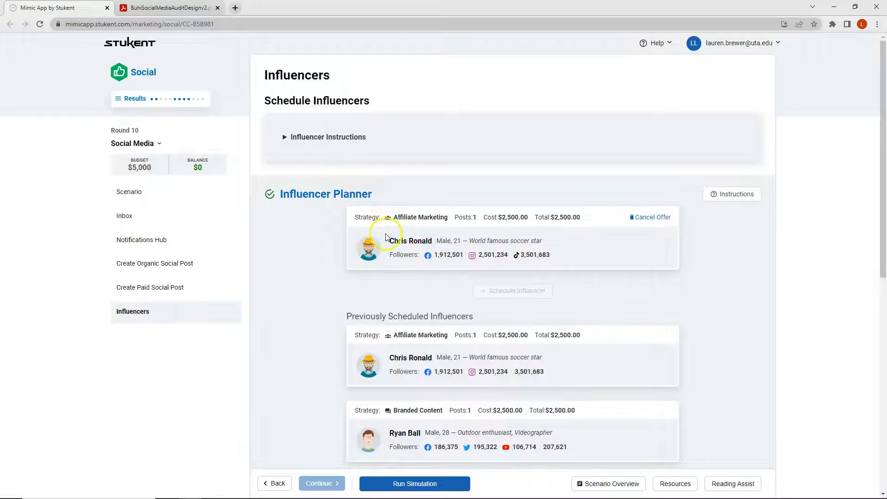
{"action": "left_click", "coordinate": [182, 269]}
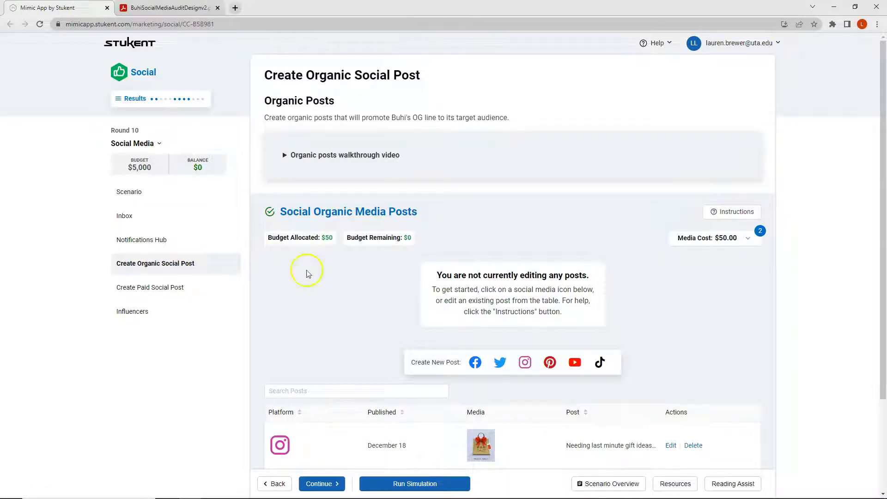
{"action": "scroll", "coordinate": [319, 275], "scroll_direction": "down", "scroll_amount": 3}
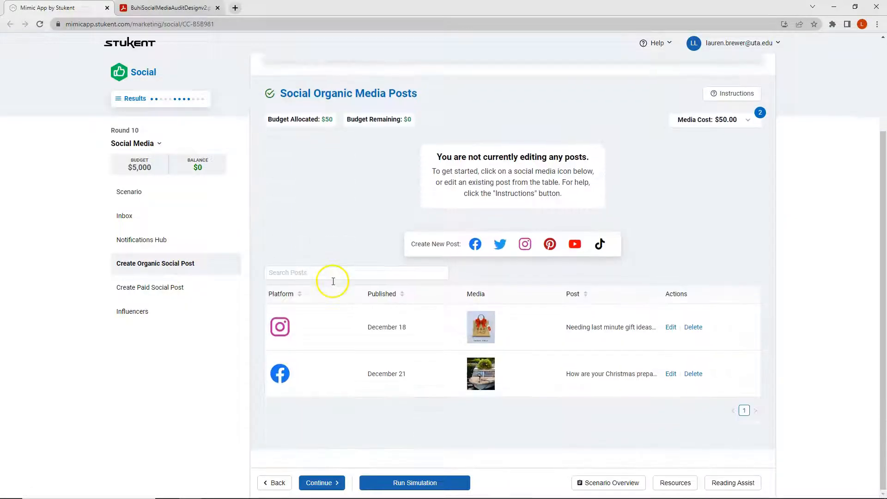
- Check the Facebook and Instagram engagement heatmaps in the BuhiSocialMediaAuditDesignv2 PDF against the scheduled organic posts
{"action": "left_click", "coordinate": [183, 7]}
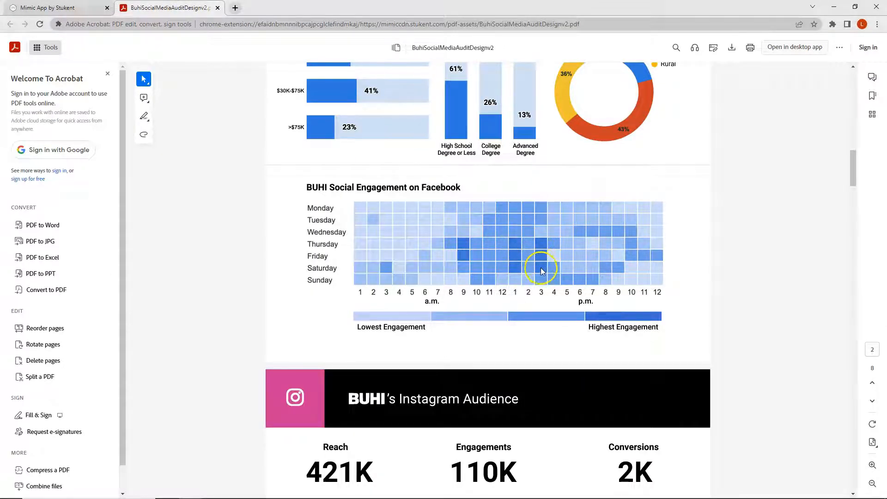
{"action": "scroll", "coordinate": [520, 263], "scroll_direction": "down", "scroll_amount": 10}
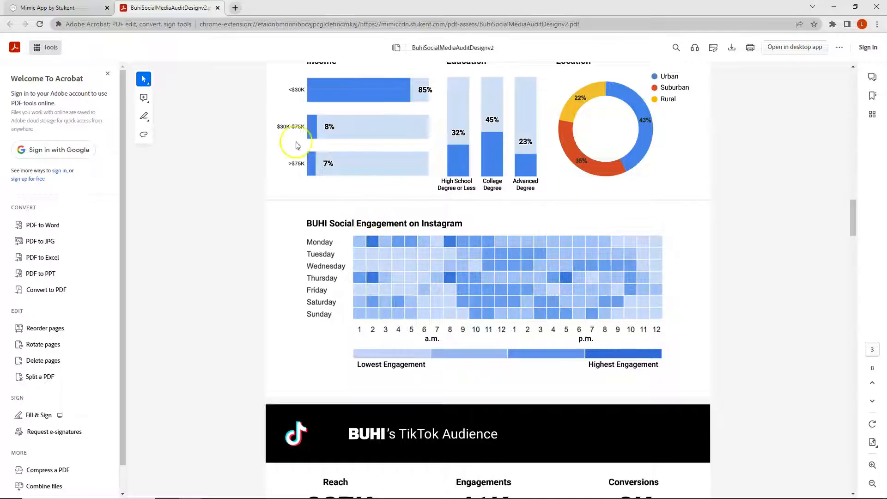
{"action": "left_click", "coordinate": [69, 8]}
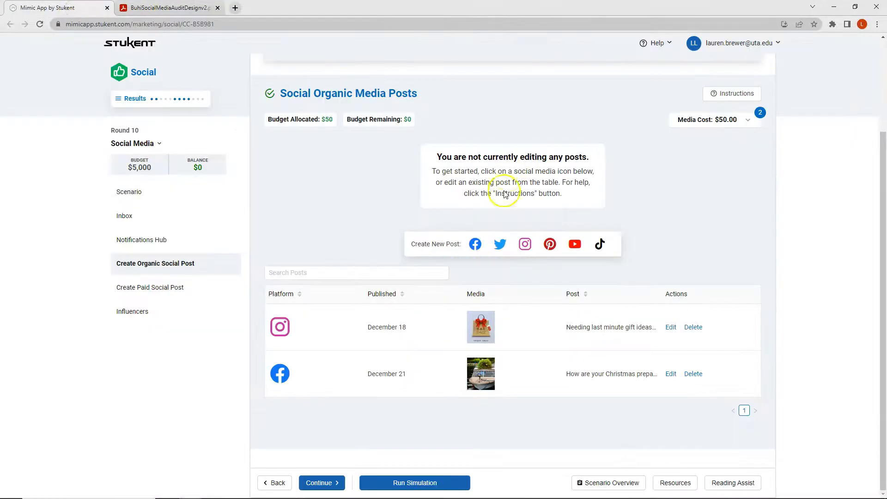
{"action": "left_click", "coordinate": [403, 366]}
{"action": "left_click", "coordinate": [410, 360]}
{"action": "left_click", "coordinate": [369, 360]}
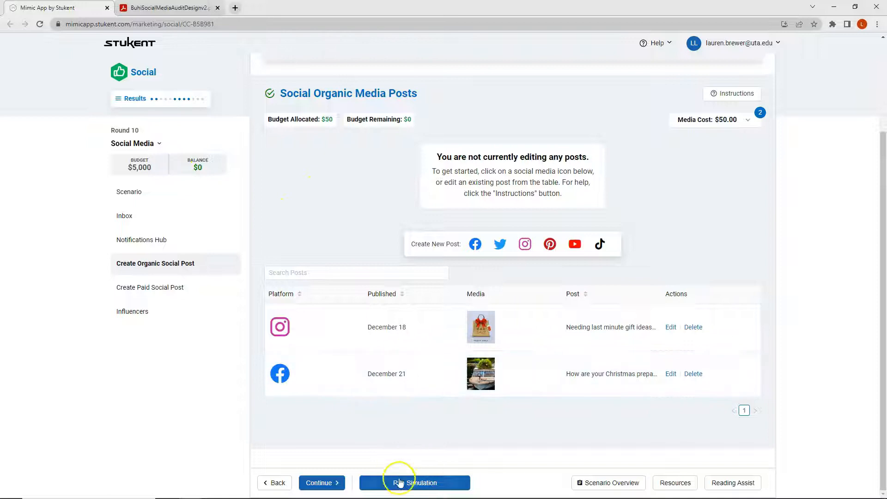
- Run the simulation for Round 10
{"action": "left_click", "coordinate": [419, 483]}
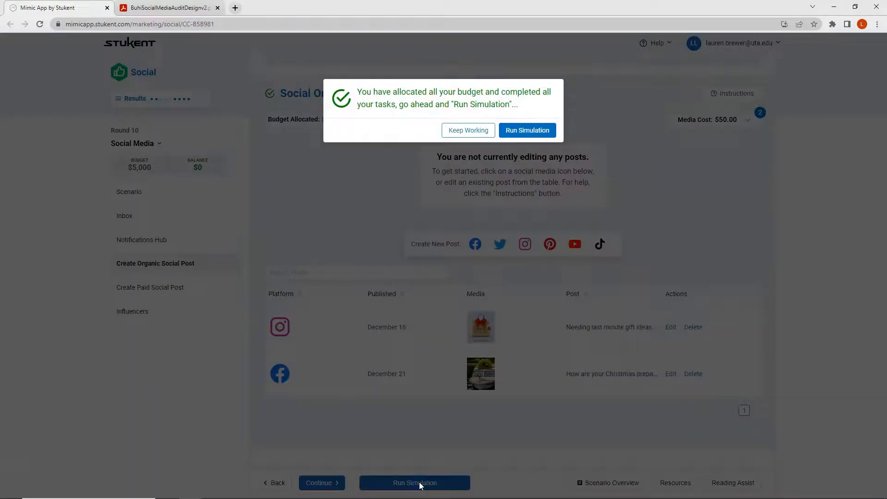
{"action": "left_click", "coordinate": [478, 127]}
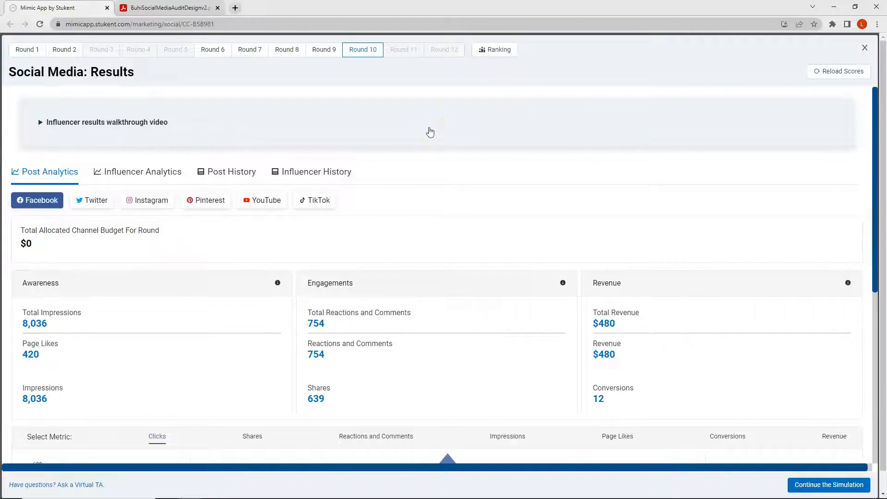
- Review the Round 10 post analytics for Facebook and Instagram, including each organic post's impressions, clicks and revenue
{"action": "scroll", "coordinate": [430, 132], "scroll_direction": "down", "scroll_amount": 7}
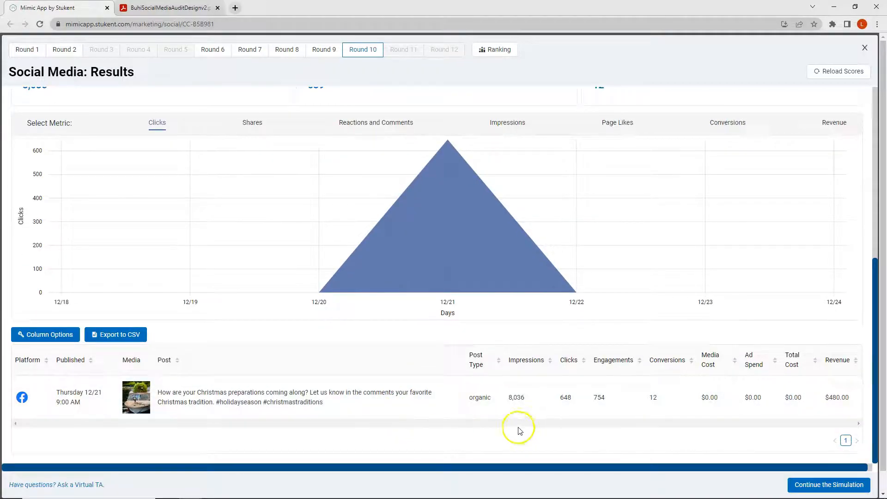
{"action": "scroll", "coordinate": [214, 373], "scroll_direction": "up", "scroll_amount": 7}
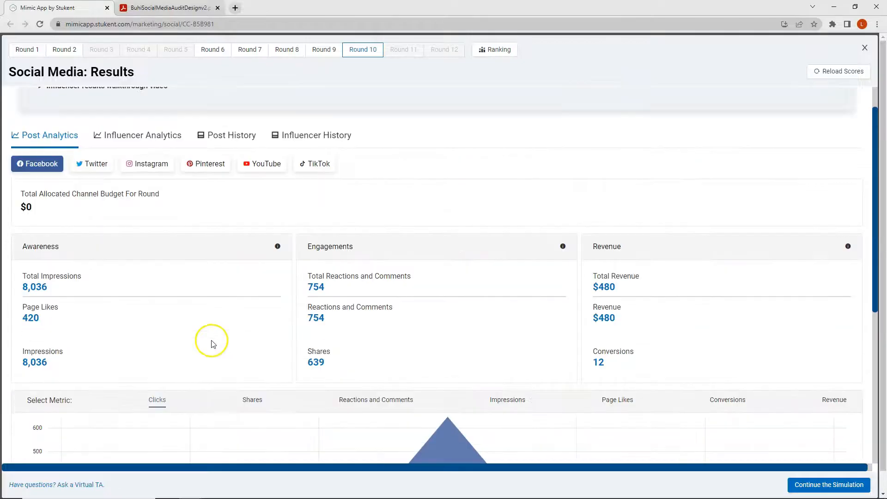
{"action": "left_click", "coordinate": [146, 200]}
{"action": "scroll", "coordinate": [376, 286], "scroll_direction": "down", "scroll_amount": 7}
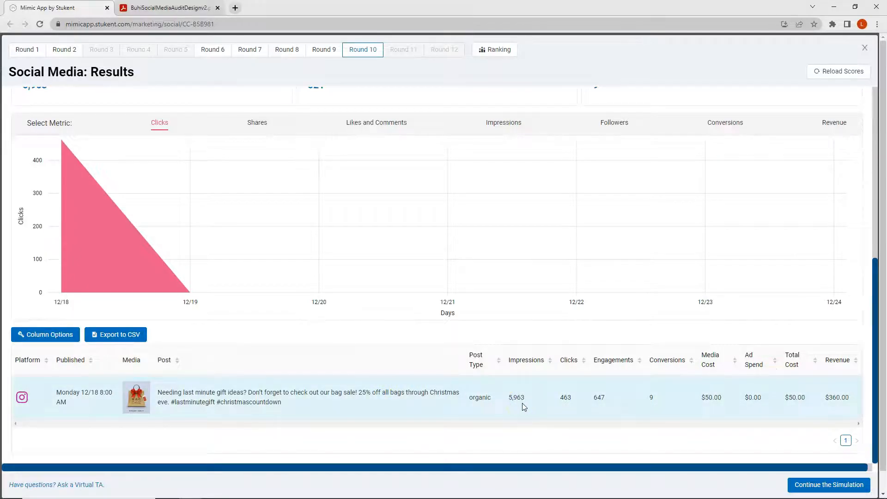
{"action": "scroll", "coordinate": [308, 394], "scroll_direction": "up", "scroll_amount": 7}
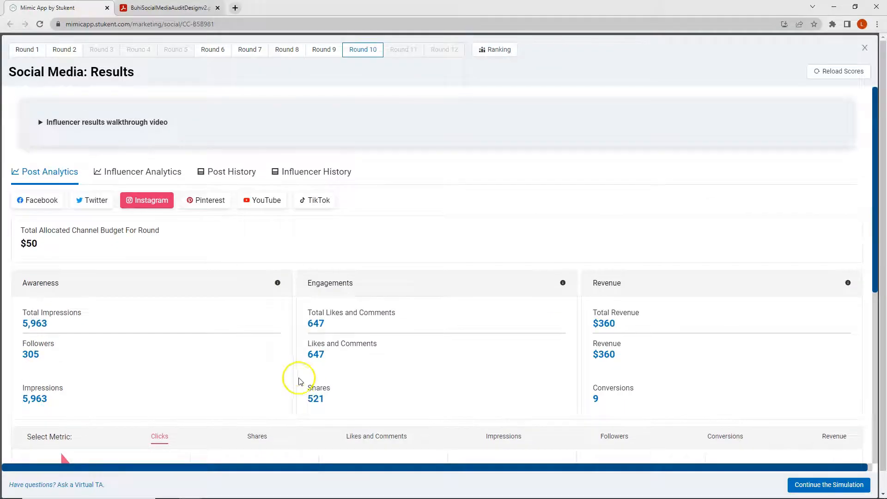
- Examine the post history for all channels and sort its table of posts by impressions
{"action": "left_click", "coordinate": [218, 173]}
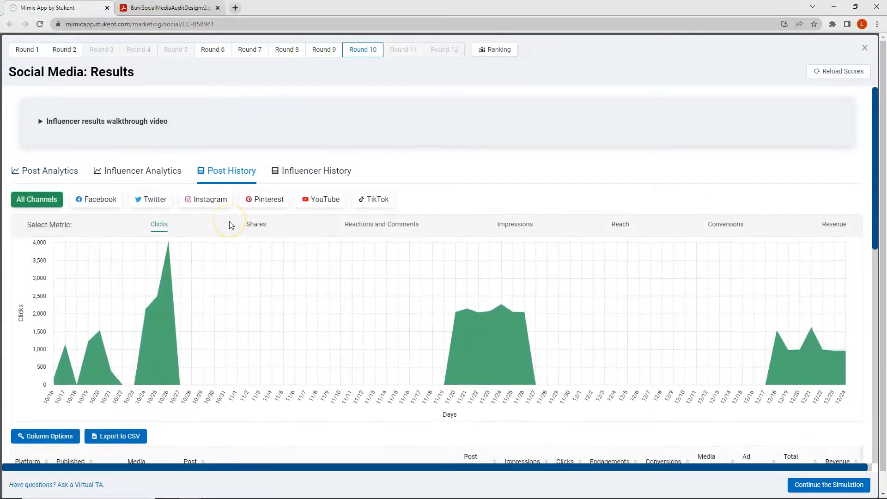
{"action": "scroll", "coordinate": [231, 224], "scroll_direction": "down", "scroll_amount": 4}
{"action": "scroll", "coordinate": [231, 225], "scroll_direction": "up", "scroll_amount": 4}
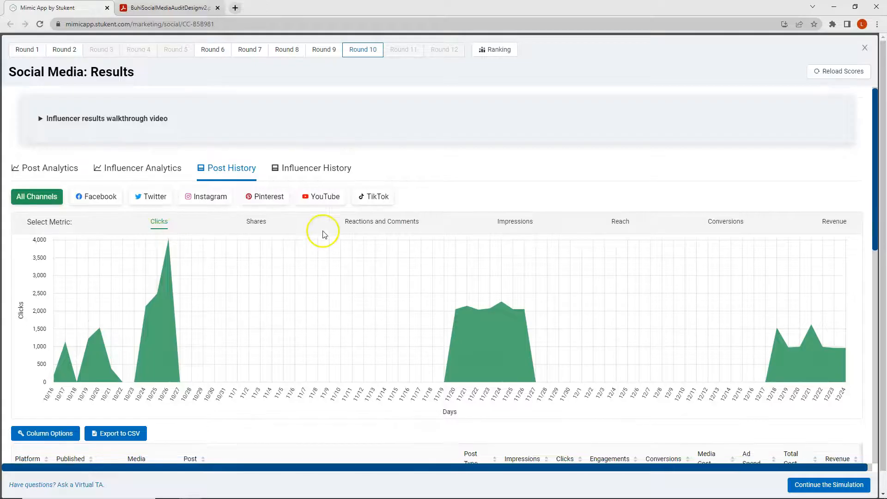
{"action": "scroll", "coordinate": [323, 233], "scroll_direction": "down", "scroll_amount": 7}
{"action": "left_click", "coordinate": [525, 140]}
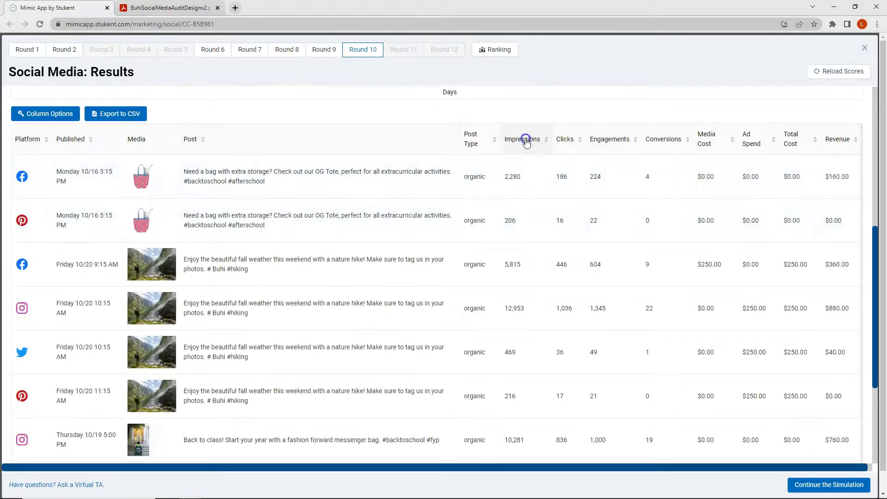
- Sort the all-channel post history from highest to lowest impressions and examine the first two pages of posts
{"action": "left_click", "coordinate": [525, 141]}
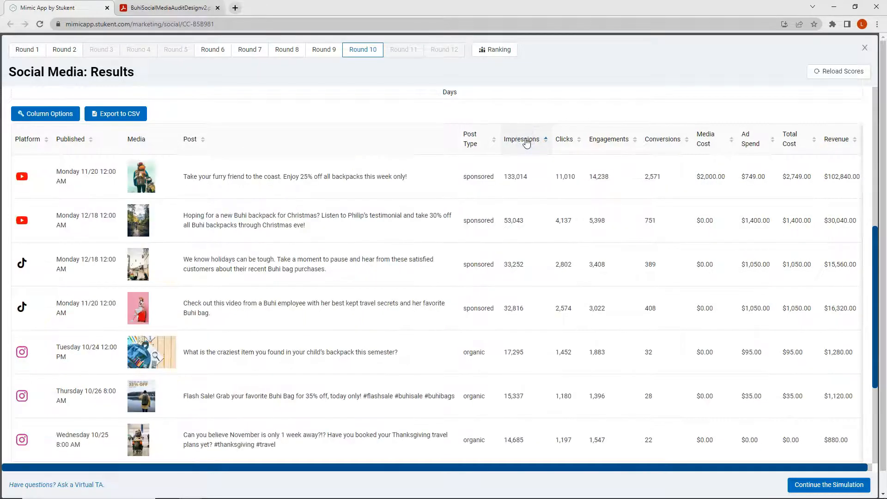
{"action": "scroll", "coordinate": [526, 144], "scroll_direction": "down", "scroll_amount": 4}
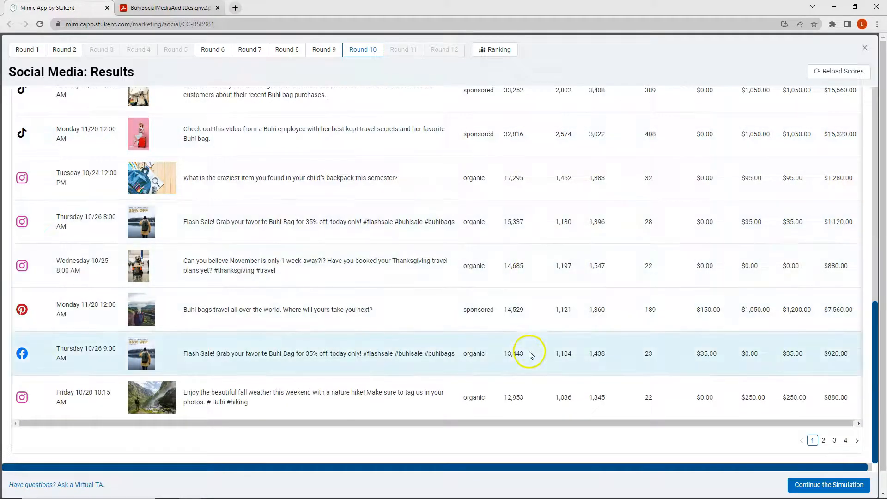
{"action": "left_click", "coordinate": [824, 440]}
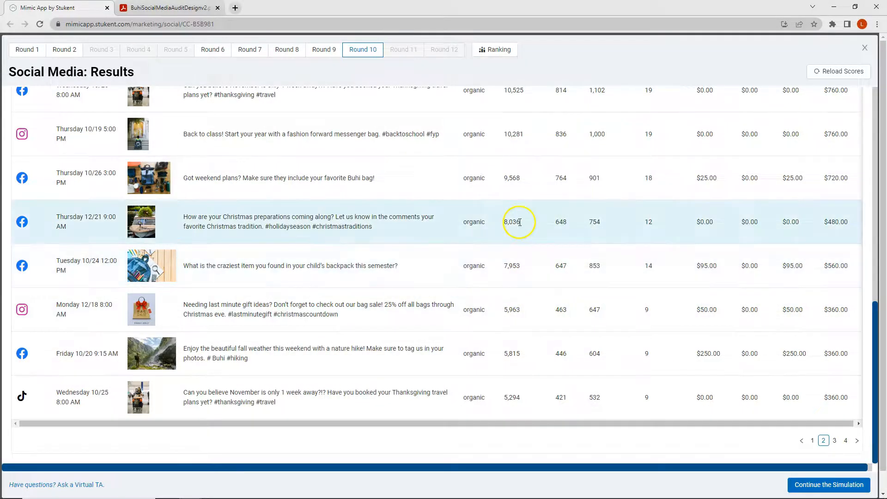
{"action": "scroll", "coordinate": [516, 308], "scroll_direction": "up", "scroll_amount": 6}
{"action": "scroll", "coordinate": [516, 309], "scroll_direction": "up", "scroll_amount": 5}
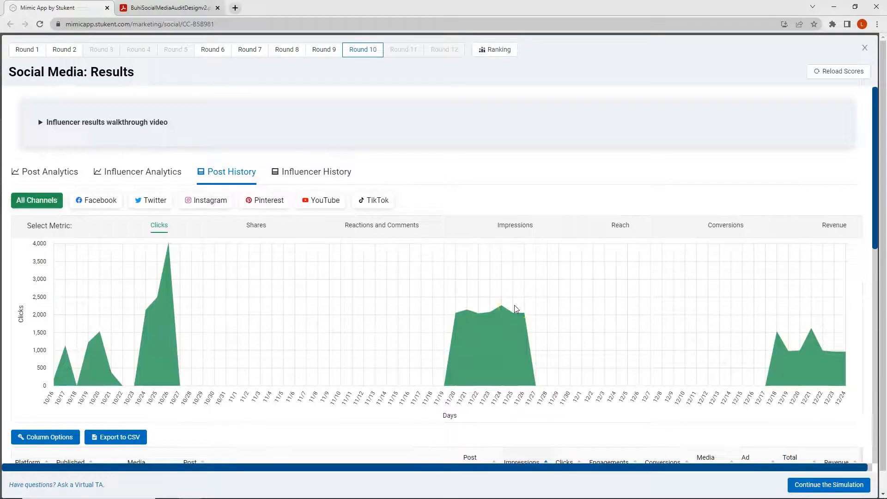
{"action": "scroll", "coordinate": [514, 305], "scroll_direction": "down", "scroll_amount": 3}
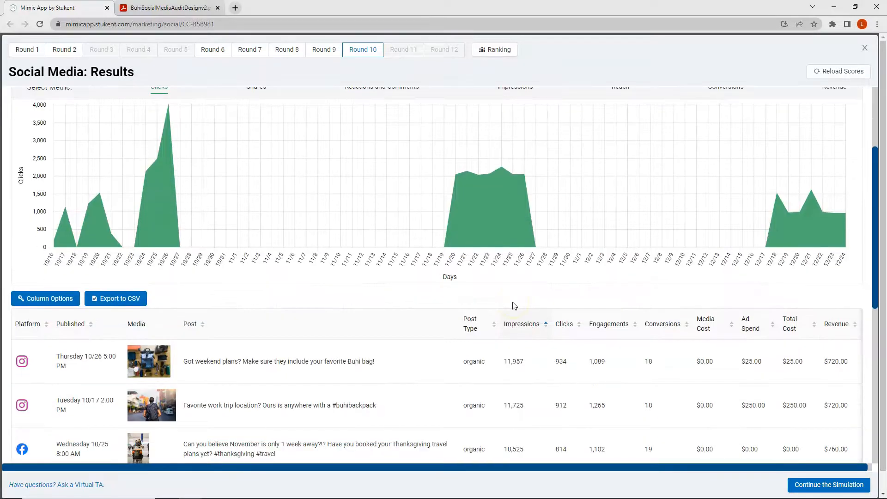
{"action": "scroll", "coordinate": [514, 306], "scroll_direction": "down", "scroll_amount": 2}
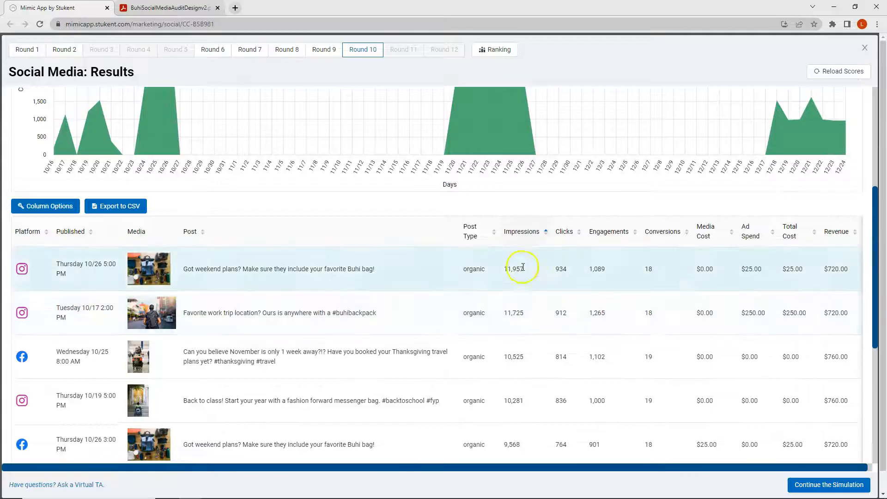
- Sort the all-channel post history from highest to lowest conversions and review the posts on its second page
{"action": "left_click", "coordinate": [656, 232]}
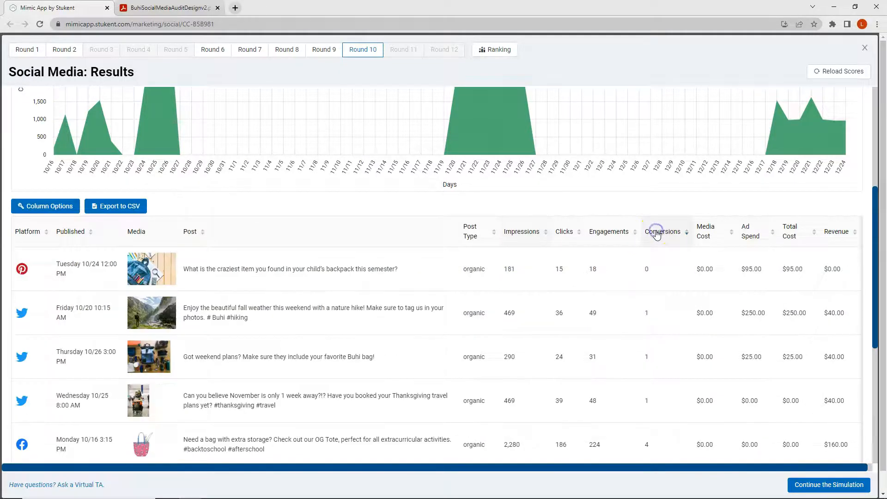
{"action": "left_click", "coordinate": [656, 231]}
{"action": "scroll", "coordinate": [657, 238], "scroll_direction": "down", "scroll_amount": 5}
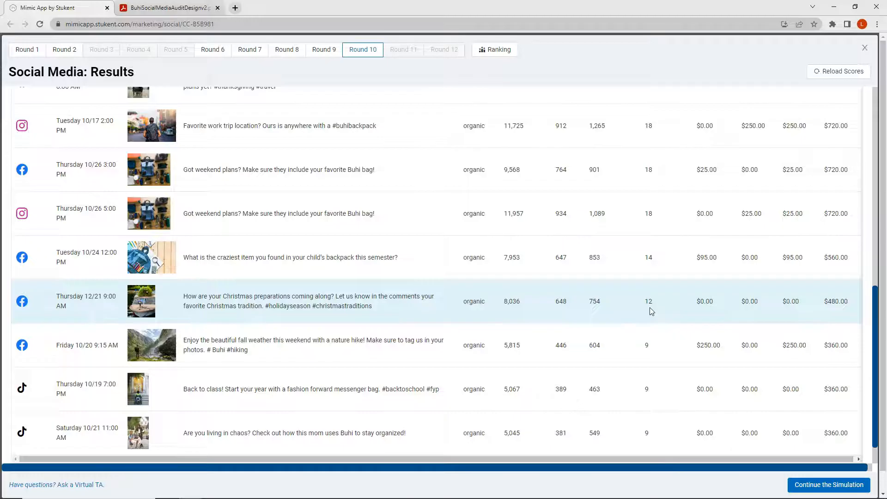
{"action": "scroll", "coordinate": [648, 311], "scroll_direction": "down", "scroll_amount": 2}
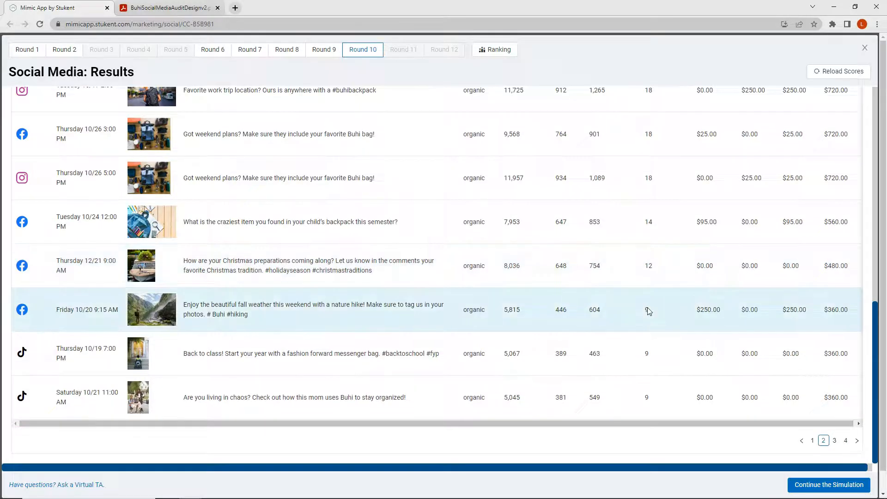
- Review the YouTube post history, comparing impressions, conversions, total cost and revenue of the sponsored and organic posts
{"action": "scroll", "coordinate": [647, 307], "scroll_direction": "up", "scroll_amount": 10}
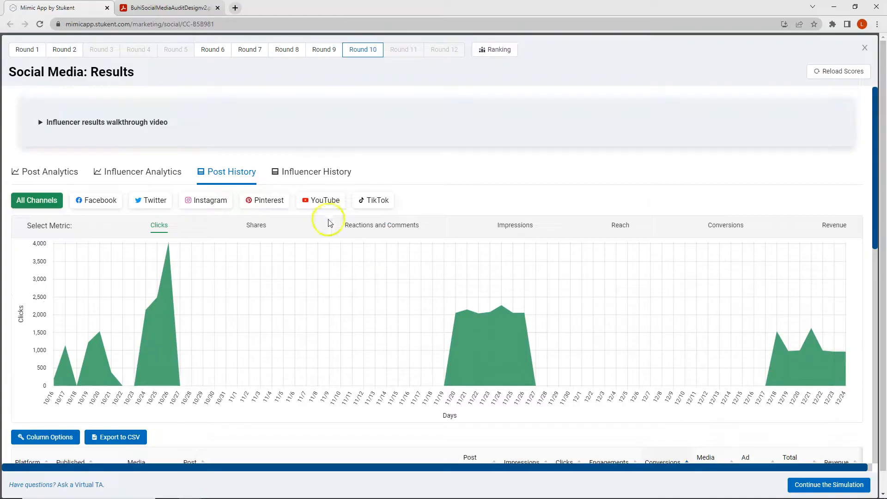
{"action": "left_click", "coordinate": [323, 203]}
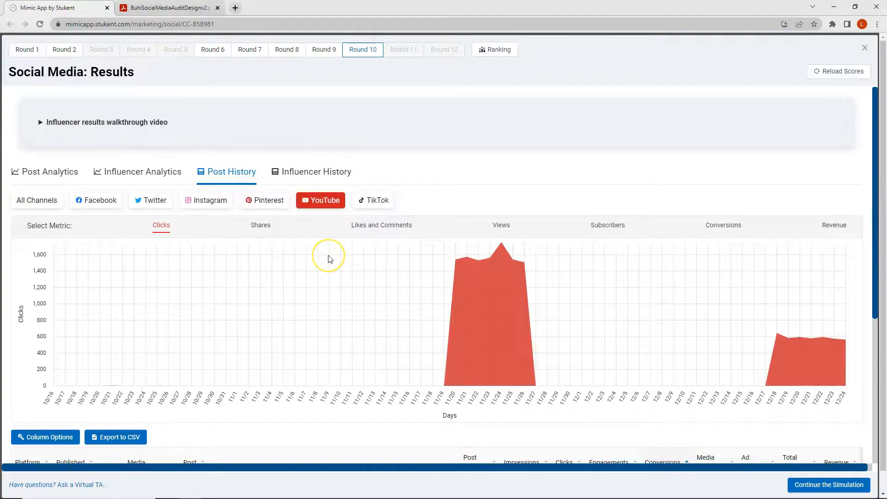
{"action": "scroll", "coordinate": [328, 258], "scroll_direction": "down", "scroll_amount": 4}
{"action": "scroll", "coordinate": [333, 265], "scroll_direction": "down", "scroll_amount": 1}
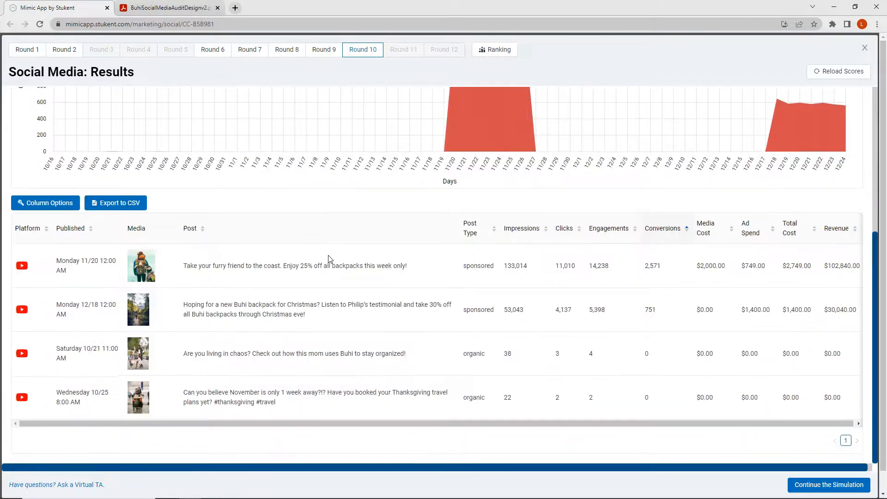
{"action": "left_click", "coordinate": [349, 328]}
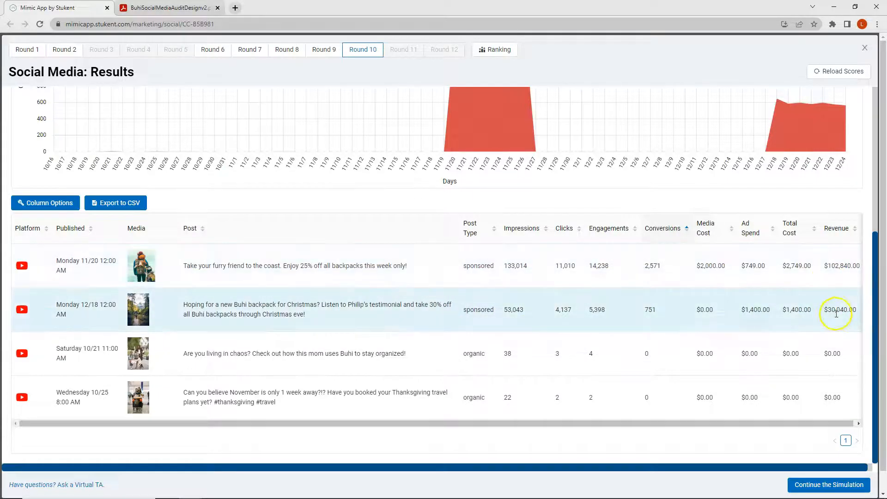
- Show the TikTok post history and sort its posts from highest to lowest impressions to compare their revenue
{"action": "scroll", "coordinate": [438, 305], "scroll_direction": "up", "scroll_amount": 4}
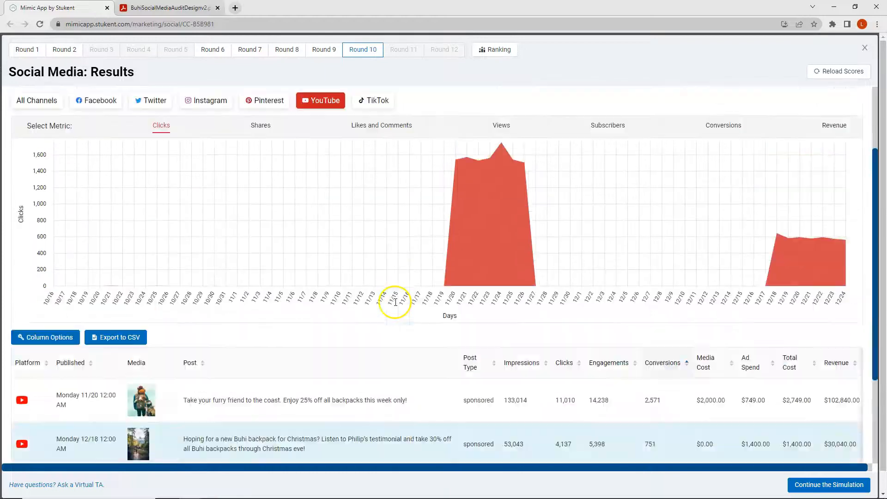
{"action": "left_click", "coordinate": [376, 151]}
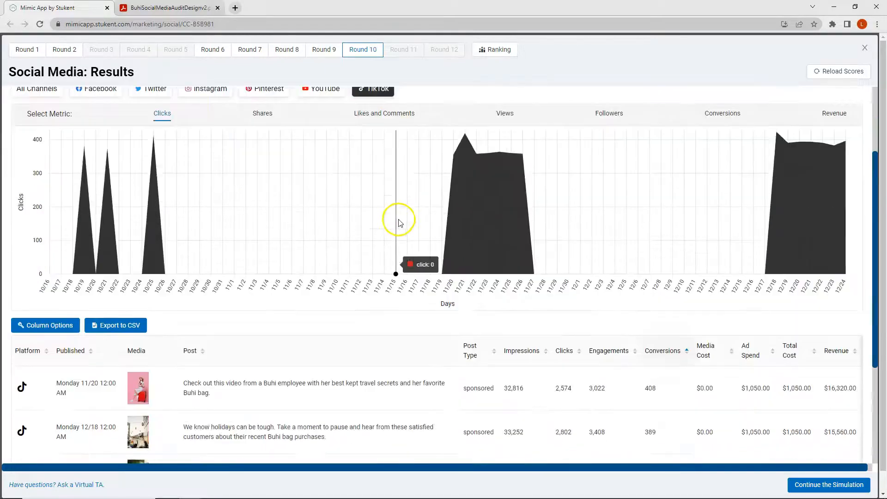
{"action": "scroll", "coordinate": [396, 222], "scroll_direction": "down", "scroll_amount": 4}
{"action": "scroll", "coordinate": [397, 333], "scroll_direction": "down", "scroll_amount": 1}
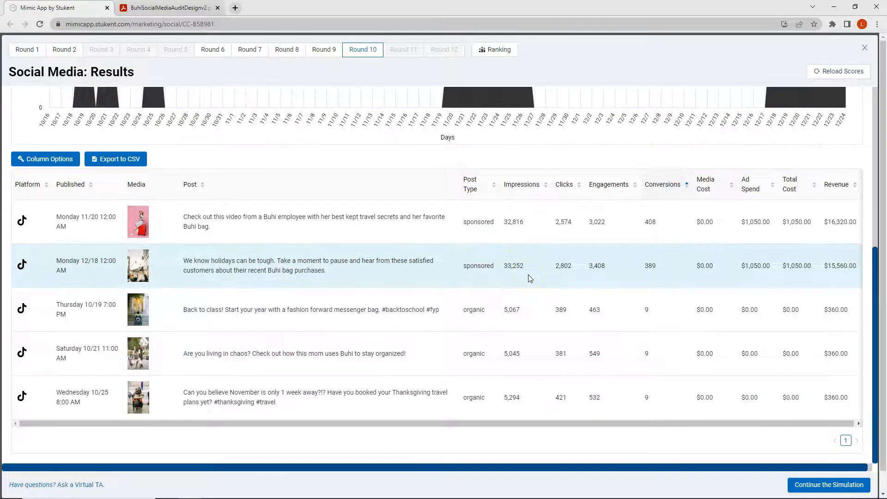
{"action": "left_click", "coordinate": [515, 187]}
{"action": "left_click", "coordinate": [523, 187]}
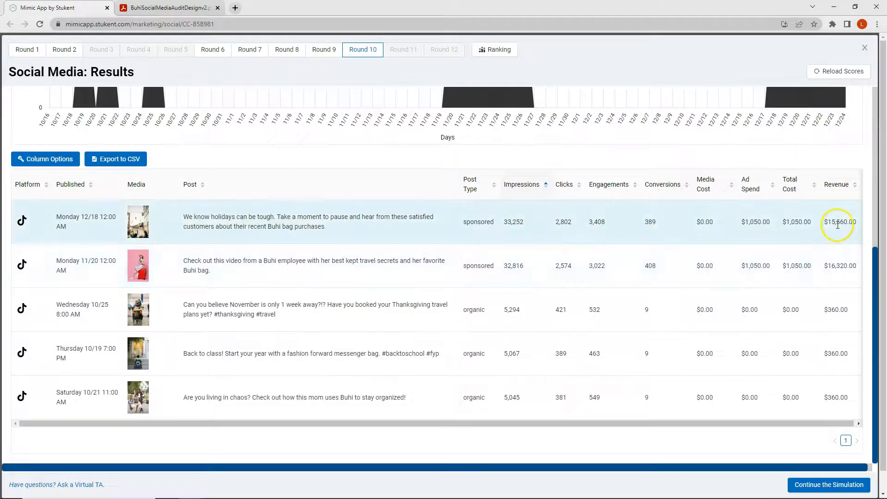
- Review the Round 10 influencer analytics, including the clicks chart and the per-platform impressions, conversions, cost per post and revenue
{"action": "scroll", "coordinate": [300, 235], "scroll_direction": "up", "scroll_amount": 5}
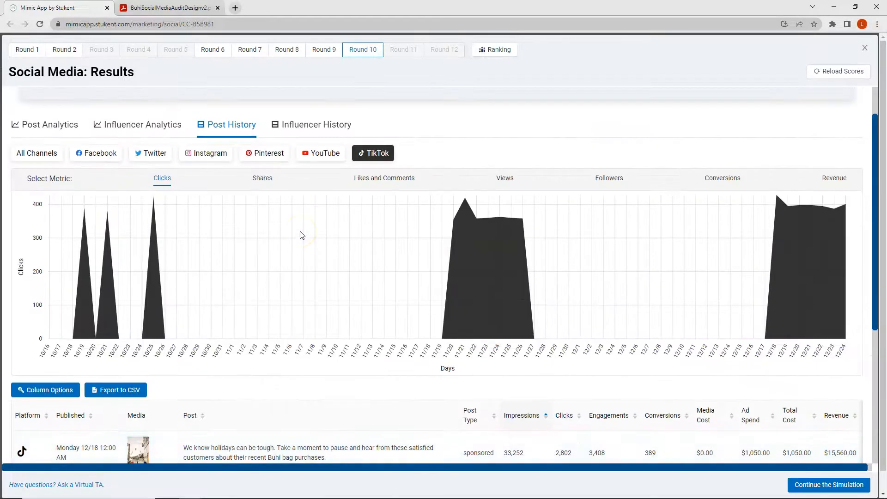
{"action": "left_click", "coordinate": [149, 130]}
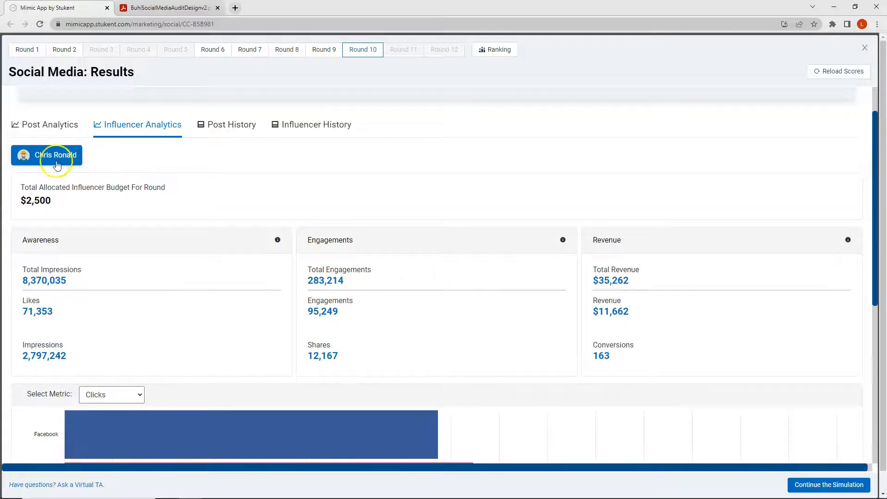
{"action": "scroll", "coordinate": [254, 208], "scroll_direction": "down", "scroll_amount": 5}
{"action": "scroll", "coordinate": [254, 210], "scroll_direction": "down", "scroll_amount": 2}
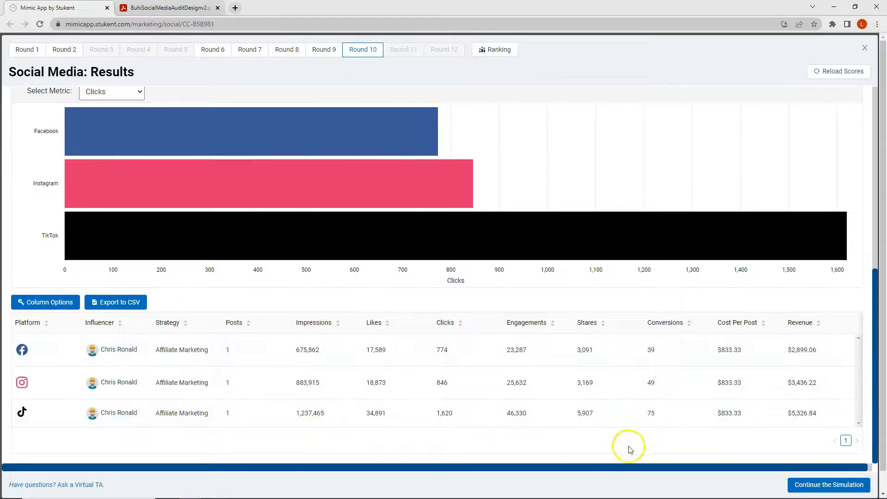
{"action": "scroll", "coordinate": [105, 316], "scroll_direction": "up", "scroll_amount": 7}
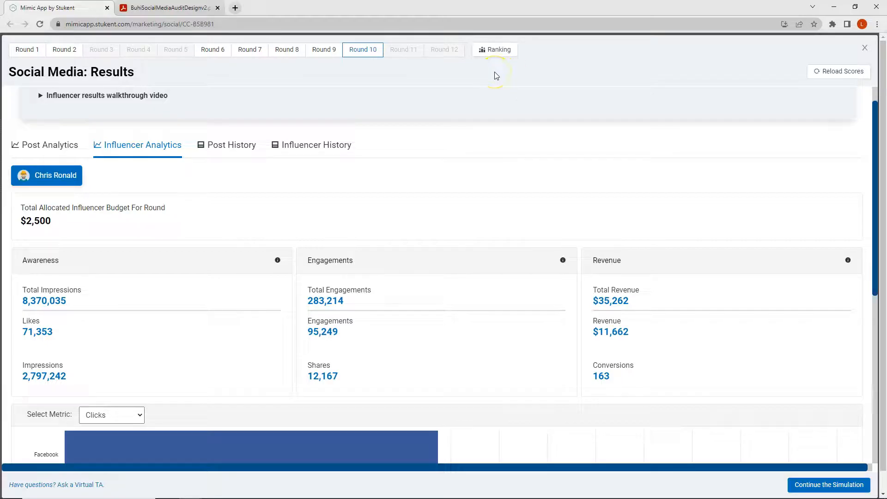
- Reload the Round 10 results, recheck the influencer analytics summary and close the results
{"action": "left_click", "coordinate": [360, 52]}
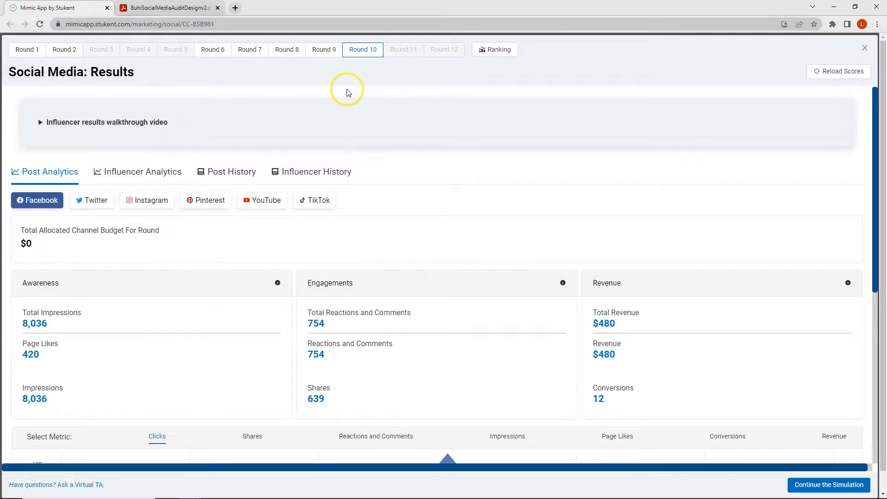
{"action": "left_click", "coordinate": [135, 173]}
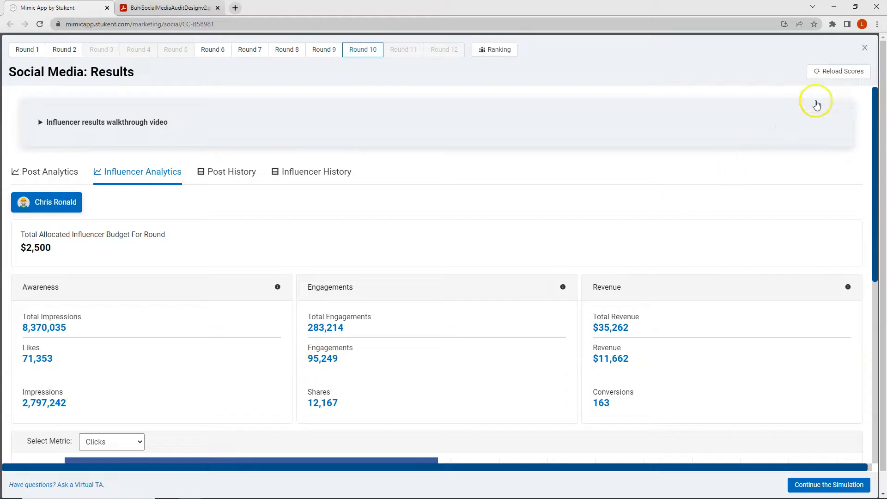
{"action": "left_click", "coordinate": [866, 48]}
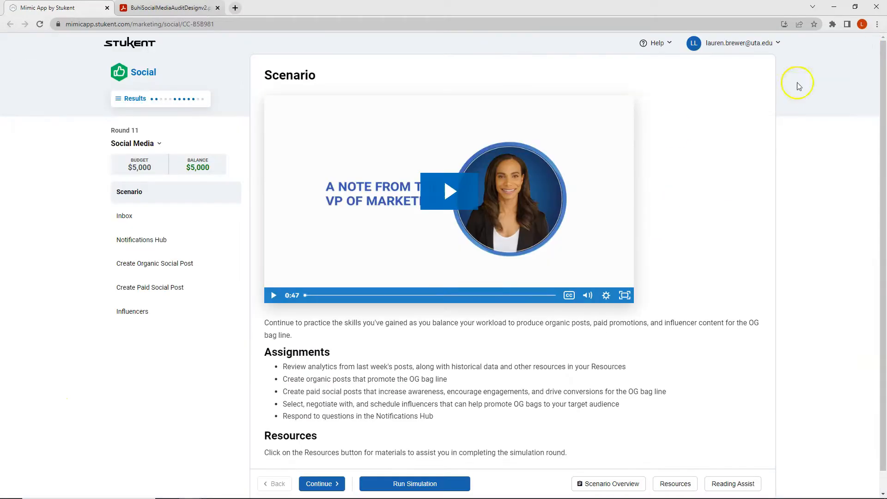